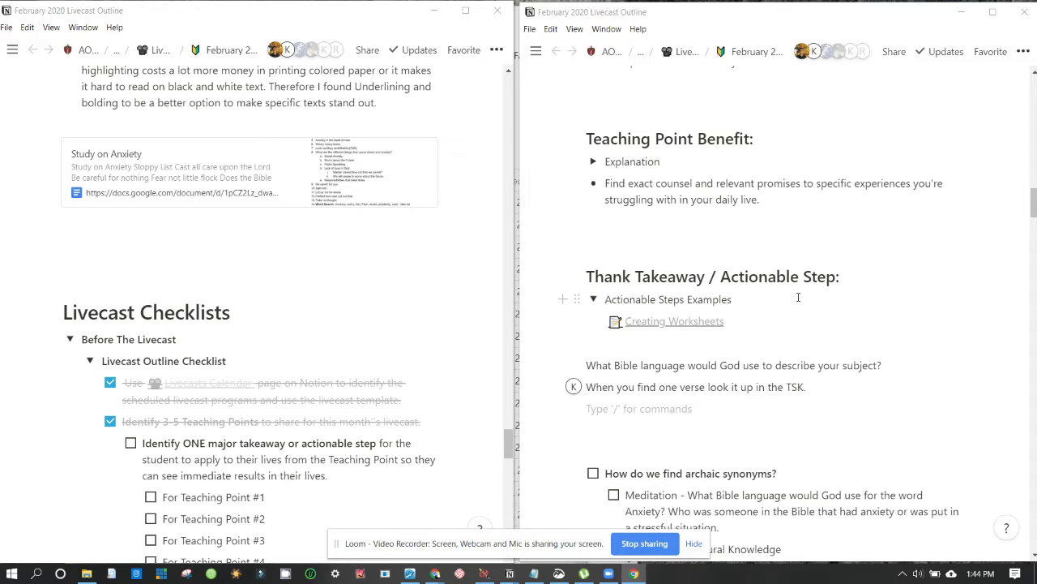
# Review the Bible-language and TSK prompts under the takeaway heading and the archaic synonyms checklist below them.
pyautogui.moveTo(616, 387); pyautogui.dragTo(774, 398)
pyautogui.click(648, 408)
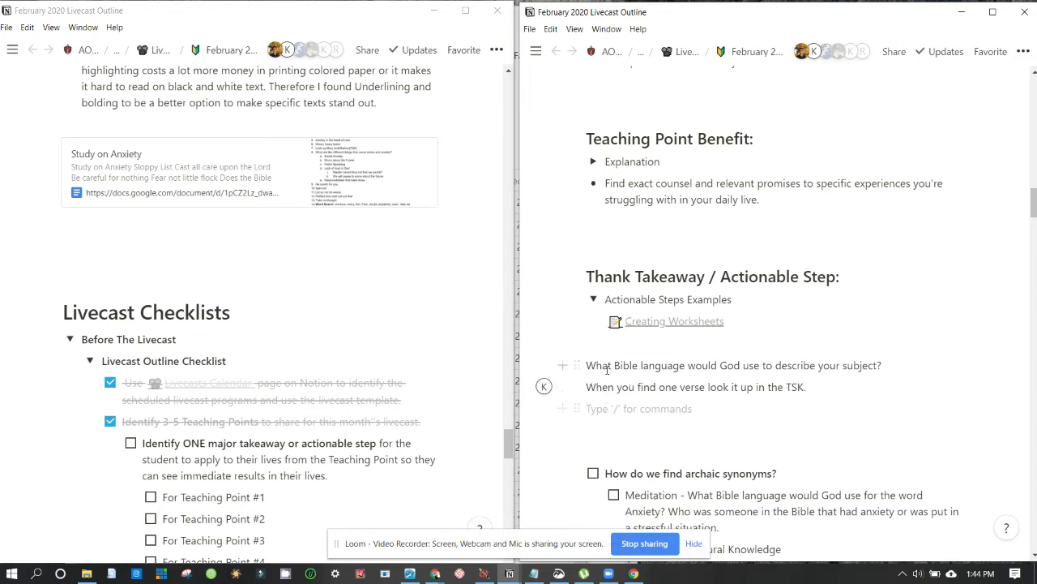
pyautogui.moveTo(607, 366); pyautogui.dragTo(676, 366)
pyautogui.click(673, 365)
pyautogui.click(637, 411)
pyautogui.scroll(-5, 698, 409)
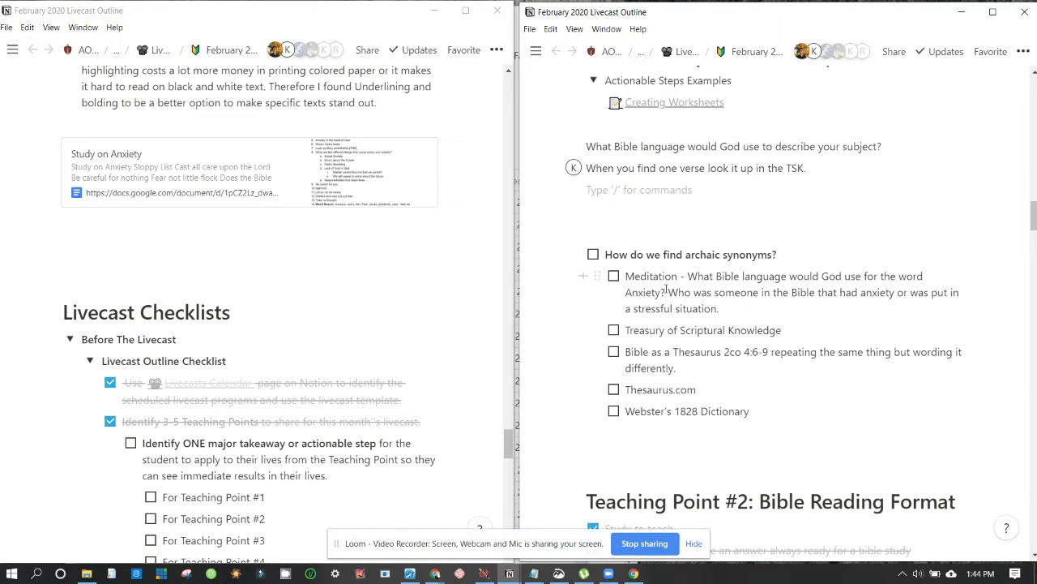
pyautogui.moveTo(639, 281); pyautogui.dragTo(679, 425)
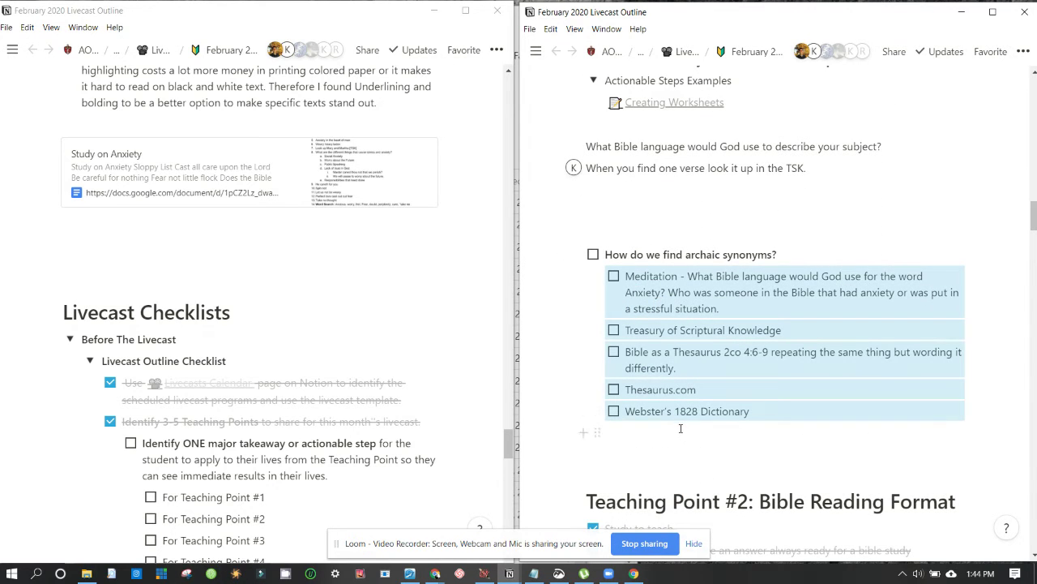
pyautogui.click(686, 423)
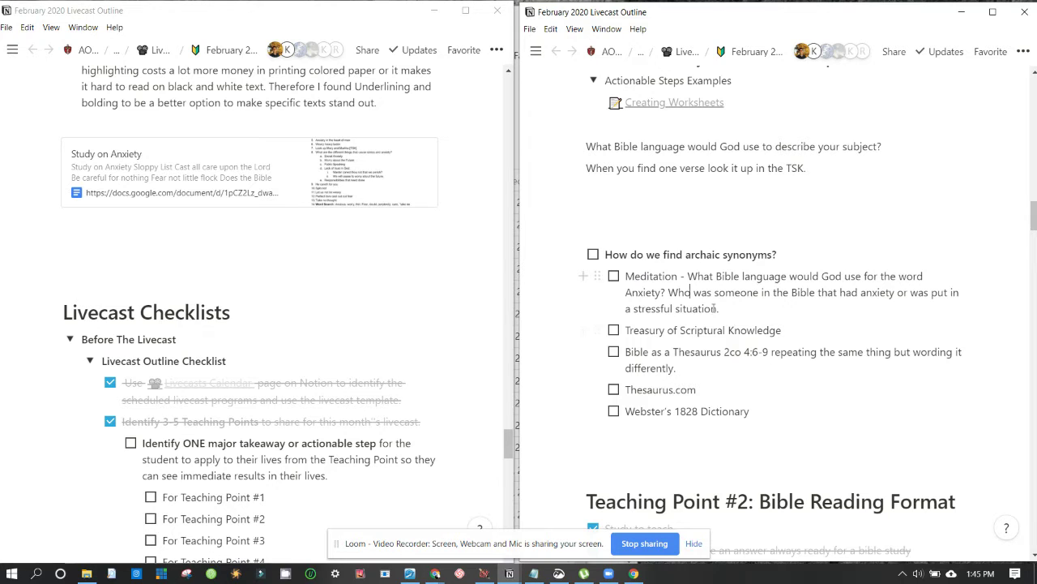
# Copy "Who was someone in the Bible that had anxiety or was put in a stressful situation." from the Meditation item to below the Bible-language question.
pyautogui.click(883, 151)
pyautogui.press('Return')
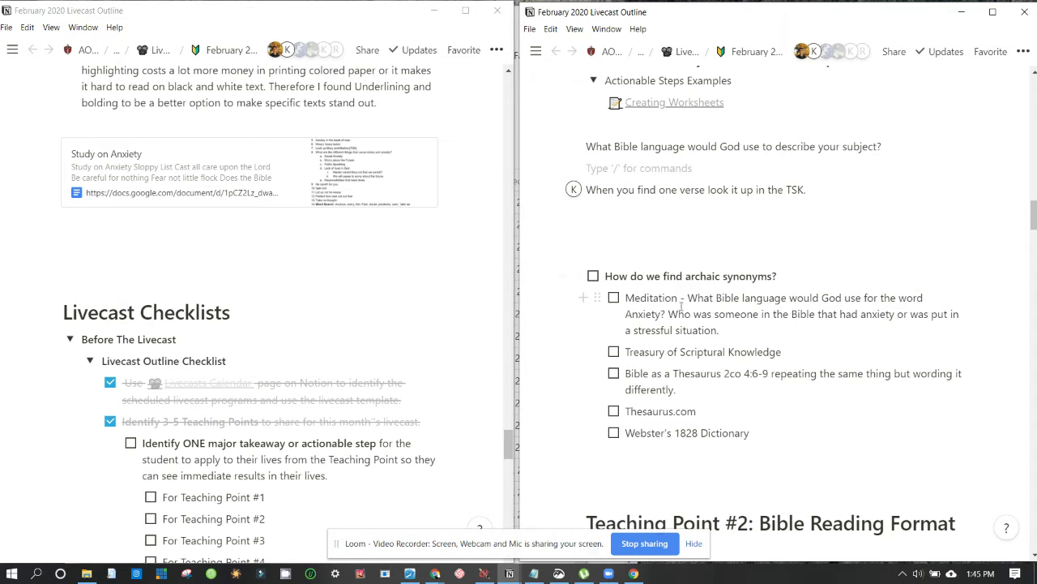
pyautogui.moveTo(670, 313); pyautogui.dragTo(718, 330)
pyautogui.hotkey('ctrl', 'c')
pyautogui.click(720, 163)
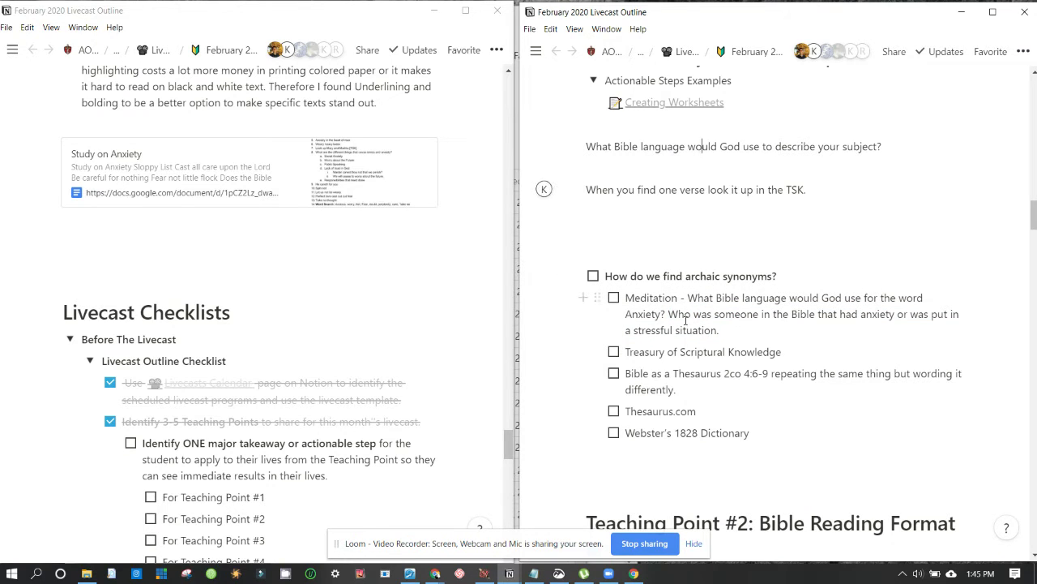
pyautogui.moveTo(669, 314); pyautogui.dragTo(743, 324)
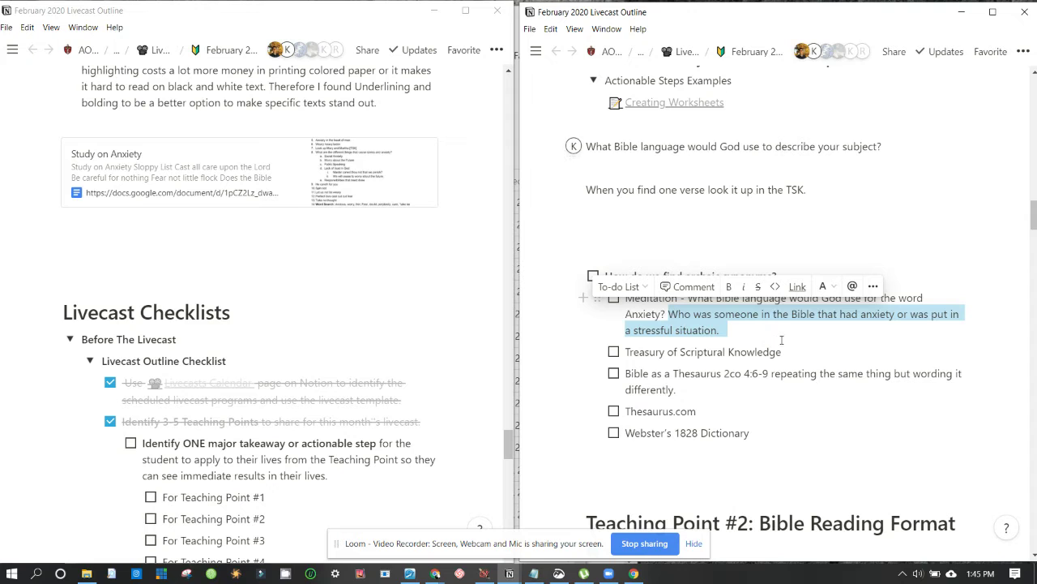
pyautogui.click(683, 162)
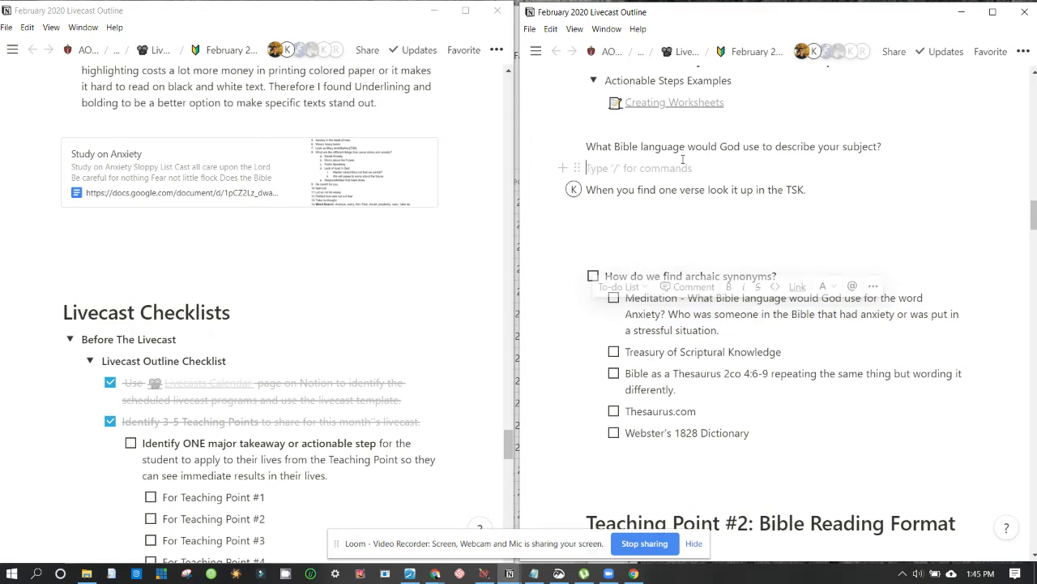
pyautogui.press('Return')
pyautogui.hotkey('ctrl', 'v')
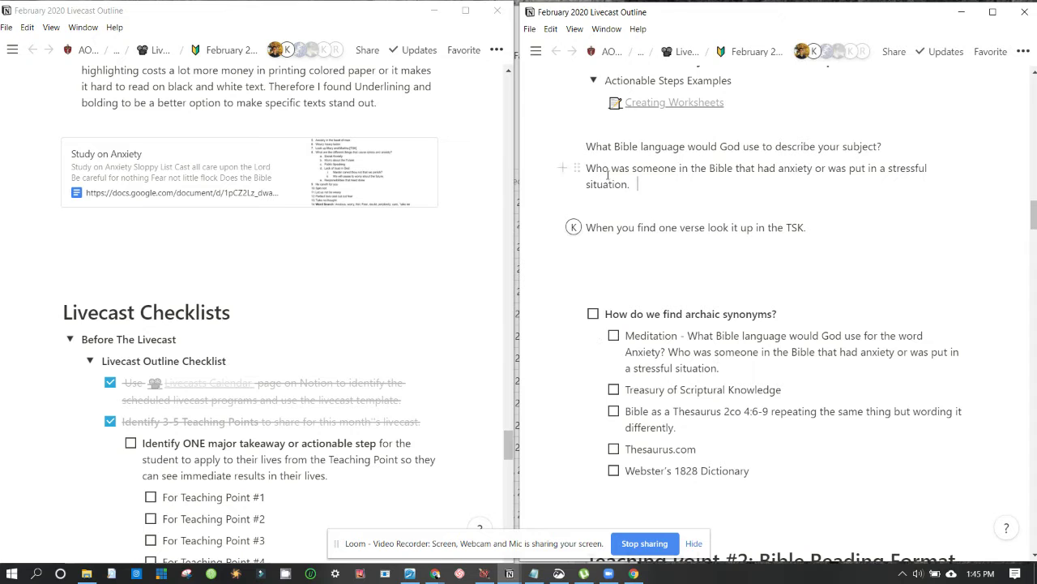
pyautogui.click(729, 173)
# Bring up the Creating Worksheets page window and place it side by side with the livecast outline.
pyautogui.scroll(1, 728, 173)
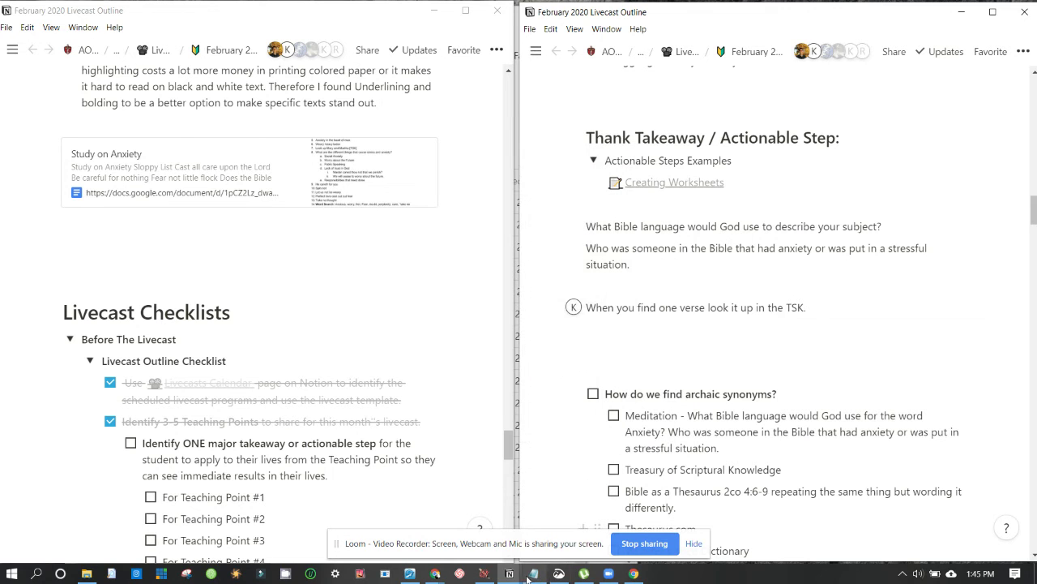
pyautogui.moveTo(525, 575)
pyautogui.click(624, 525)
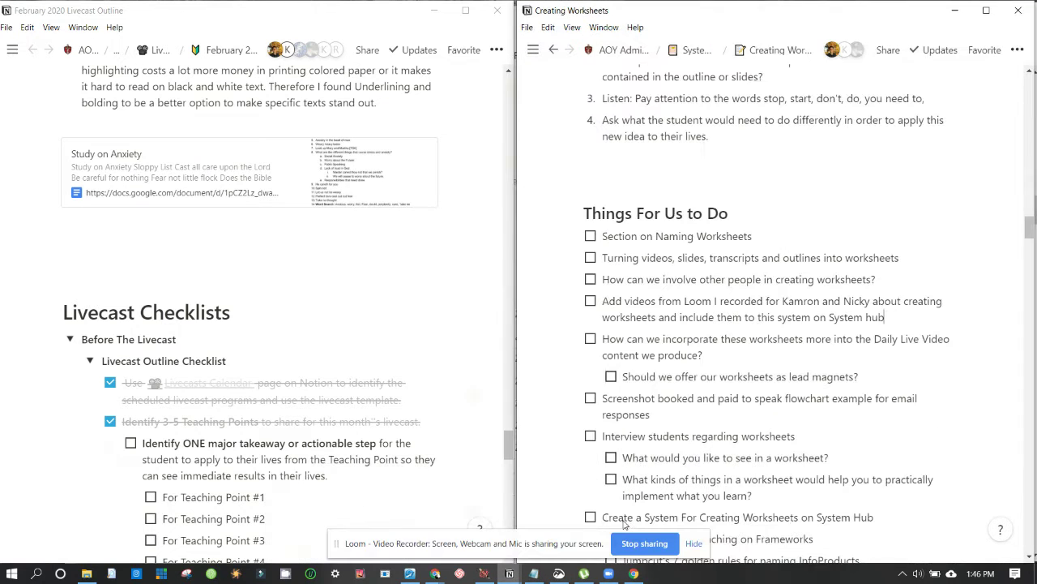
pyautogui.moveTo(750, 10); pyautogui.dragTo(3, 130)
pyautogui.click(550, 235)
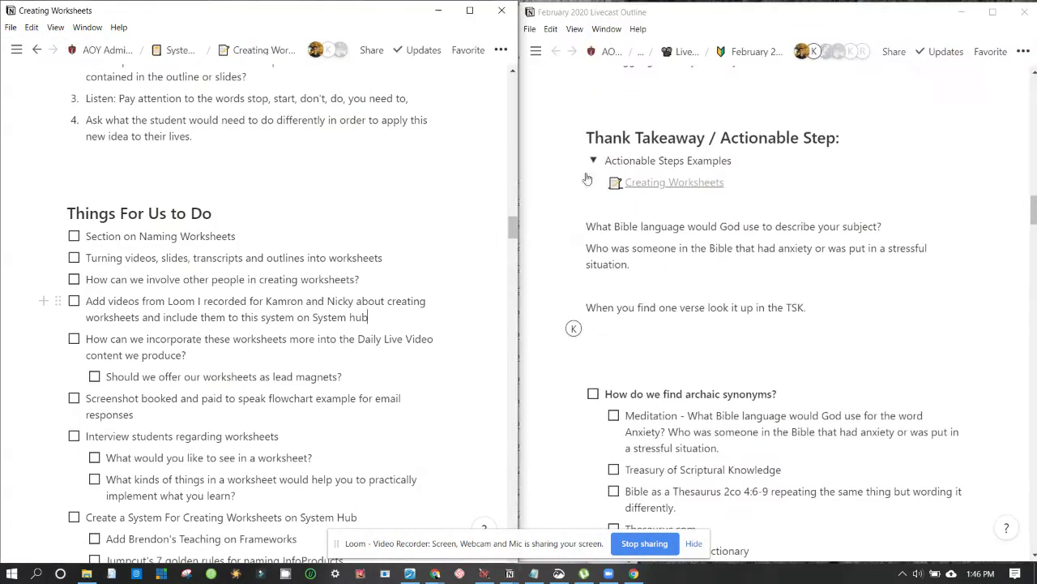
# Examine the Different Formats list and the examples of assignments on the Creating Worksheets page.
pyautogui.scroll(10, 263, 366)
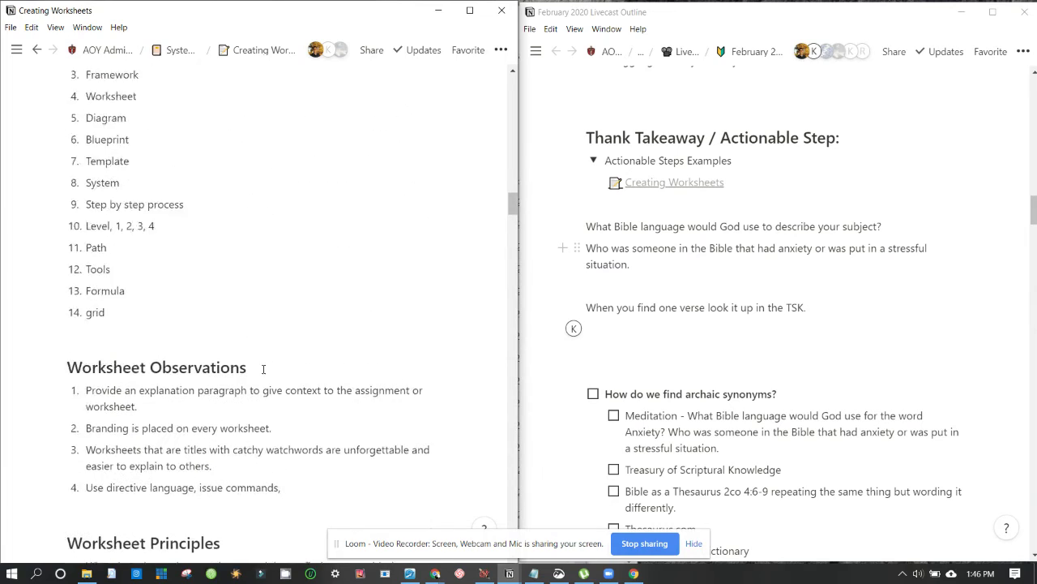
pyautogui.scroll(8, 263, 369)
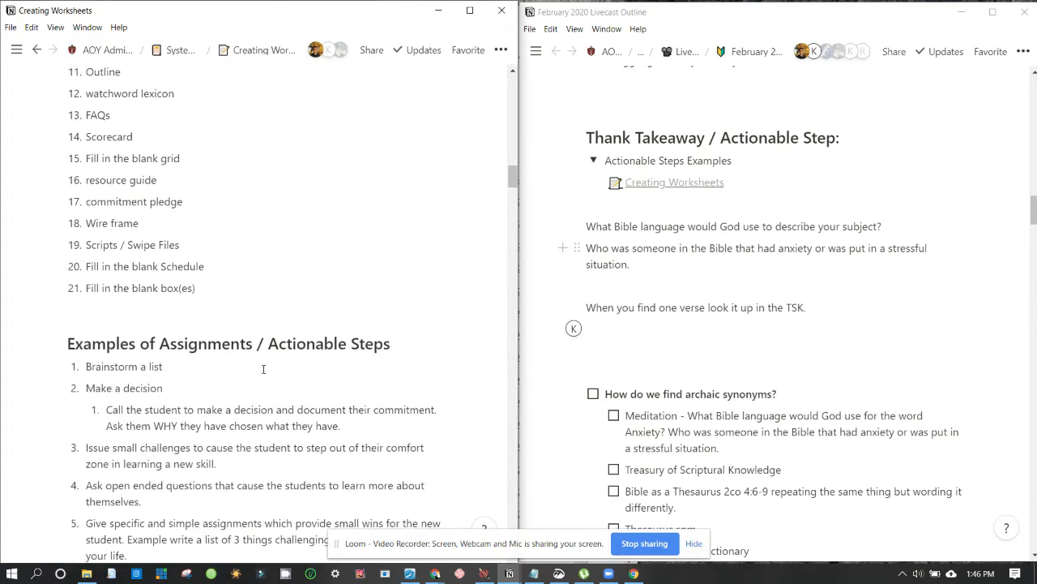
pyautogui.scroll(2, 263, 369)
pyautogui.scroll(-5, 263, 369)
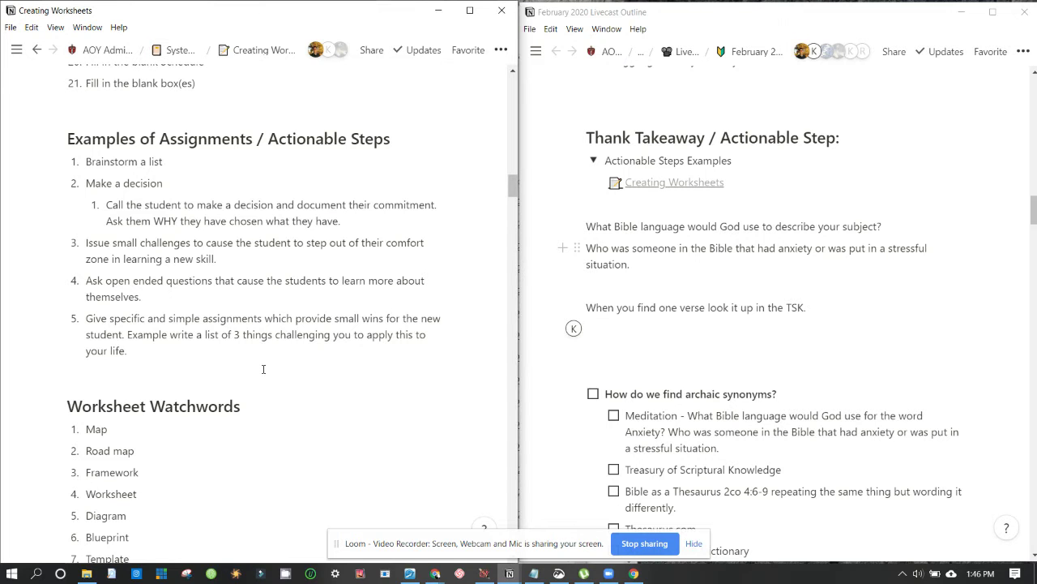
pyautogui.scroll(10, 264, 368)
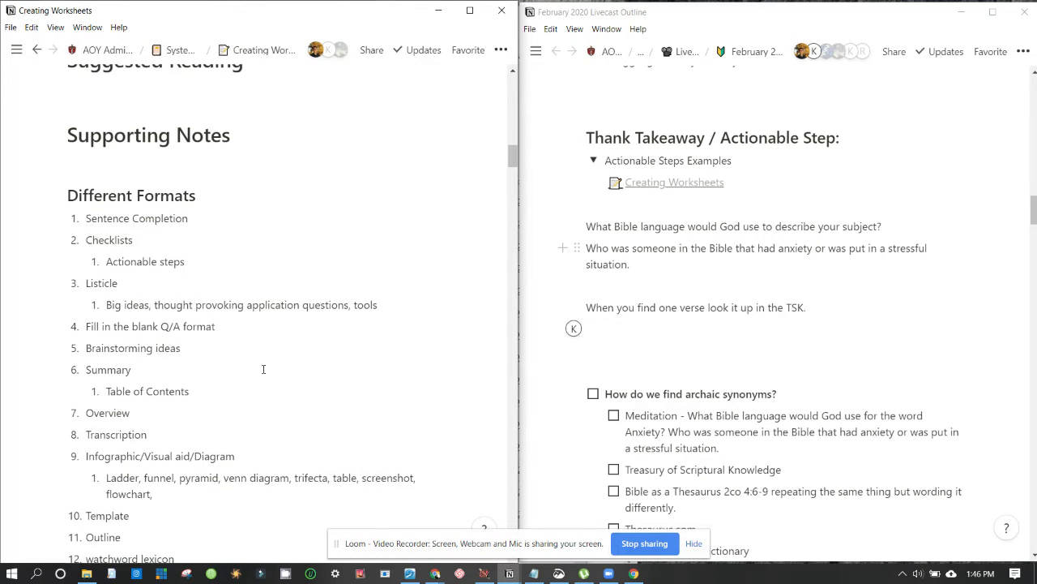
pyautogui.scroll(-1, 263, 369)
pyautogui.scroll(-1, 264, 369)
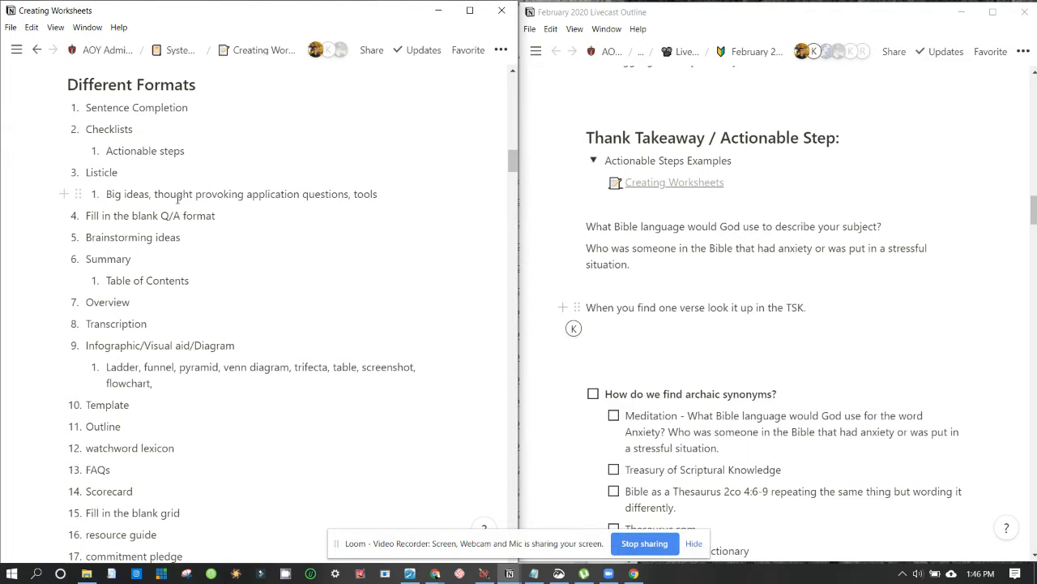
pyautogui.moveTo(175, 195); pyautogui.dragTo(293, 190)
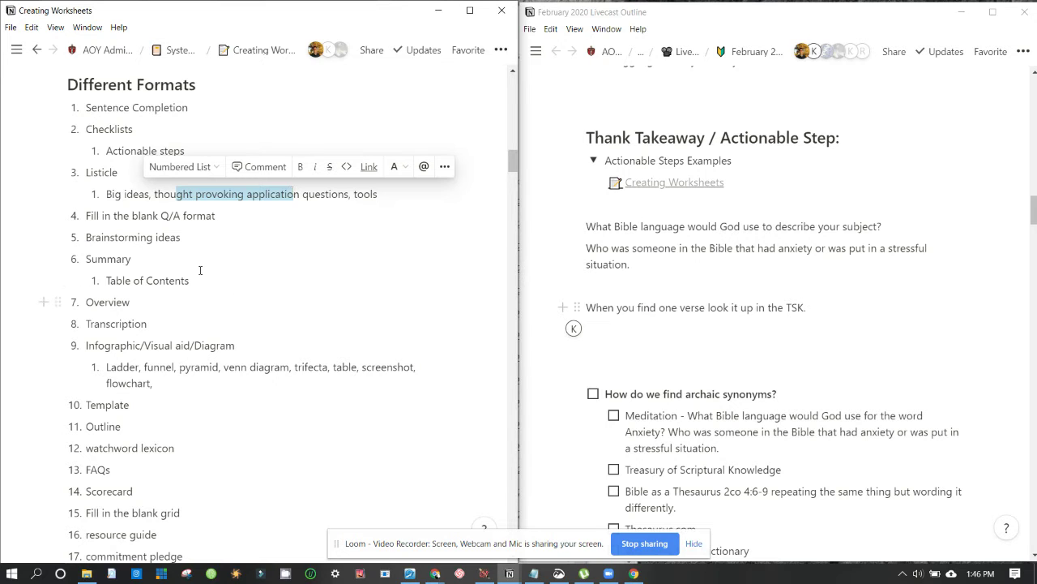
pyautogui.click(167, 217)
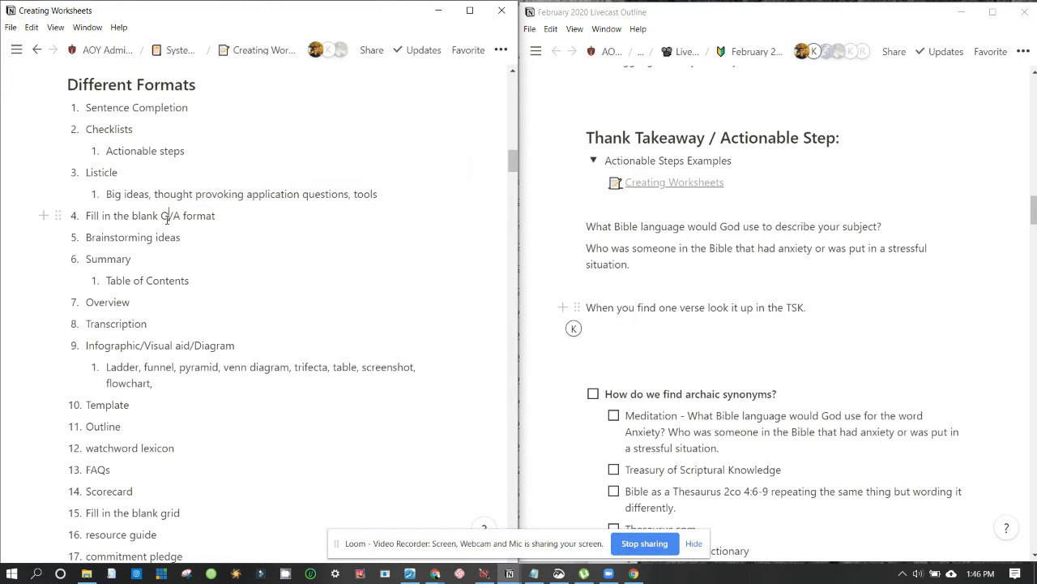
pyautogui.scroll(-2, 131, 397)
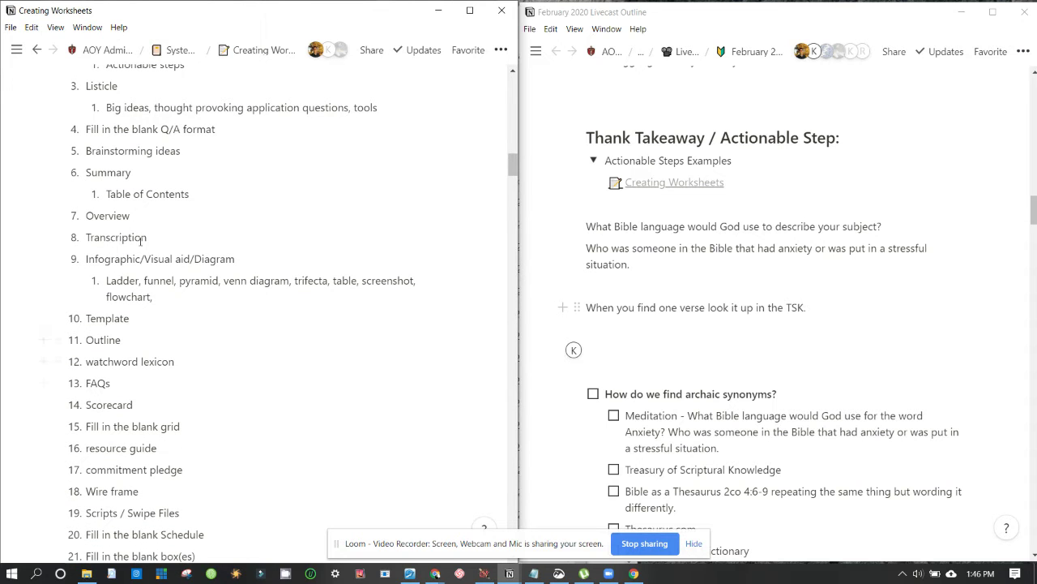
pyautogui.scroll(-1, 138, 472)
pyautogui.scroll(-2, 138, 472)
pyautogui.scroll(5, 138, 471)
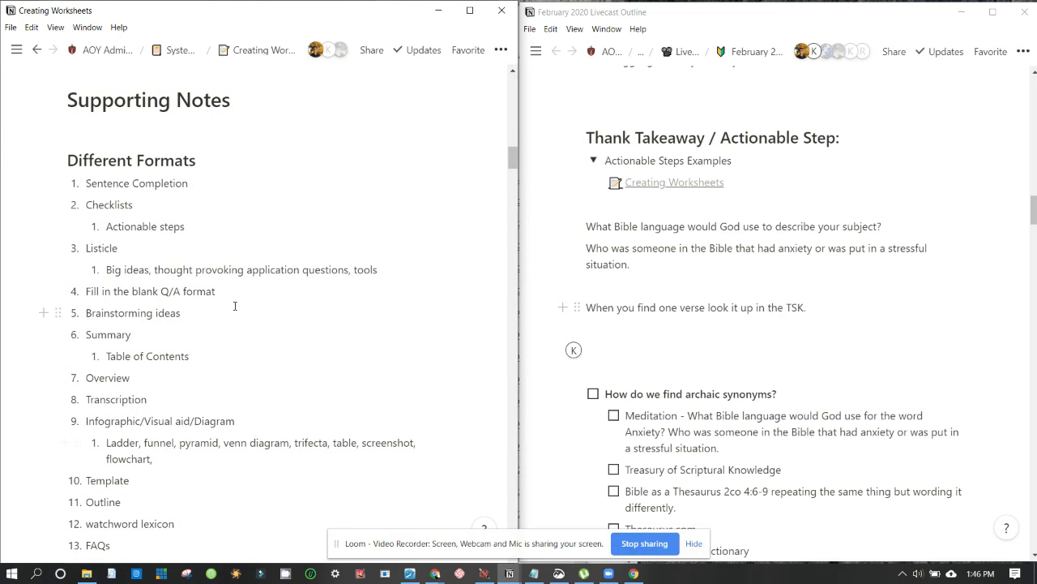
# Capitalize the last item of the Worksheet Watchwords list so it reads "Grid".
pyautogui.scroll(-8, 267, 344)
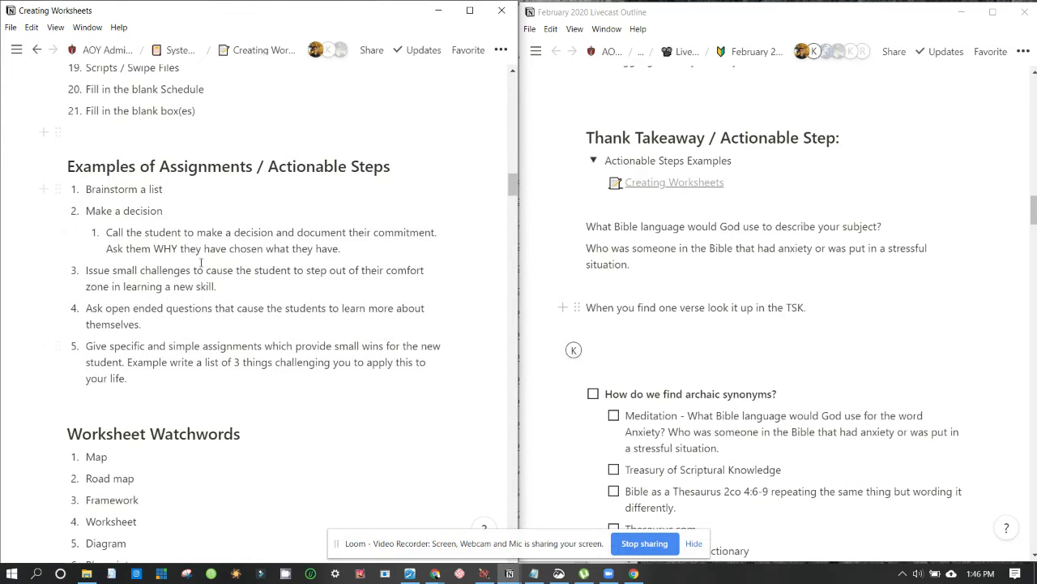
pyautogui.scroll(-2, 180, 366)
pyautogui.scroll(-1, 180, 365)
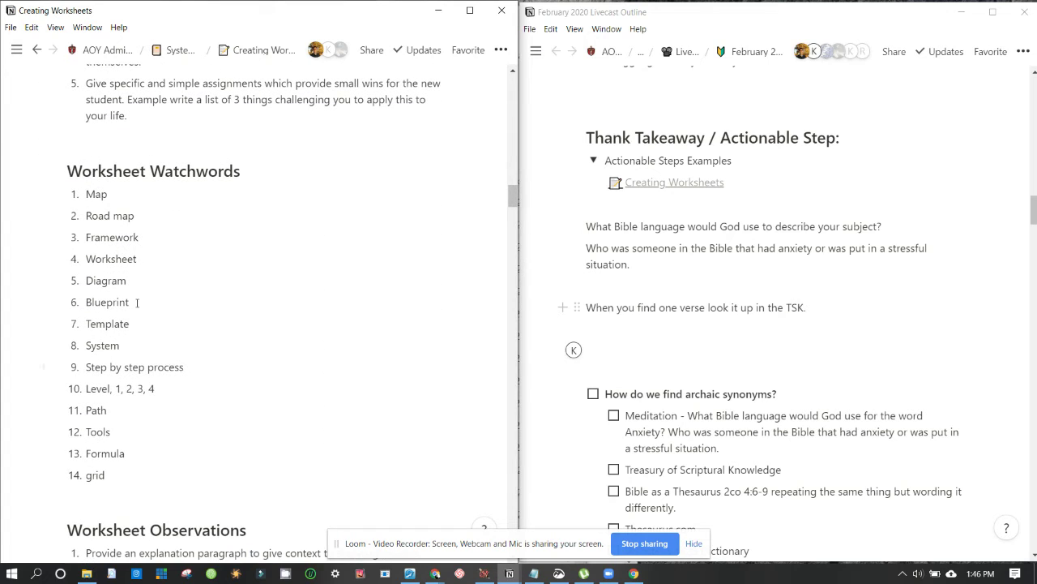
pyautogui.moveTo(103, 230); pyautogui.dragTo(121, 454)
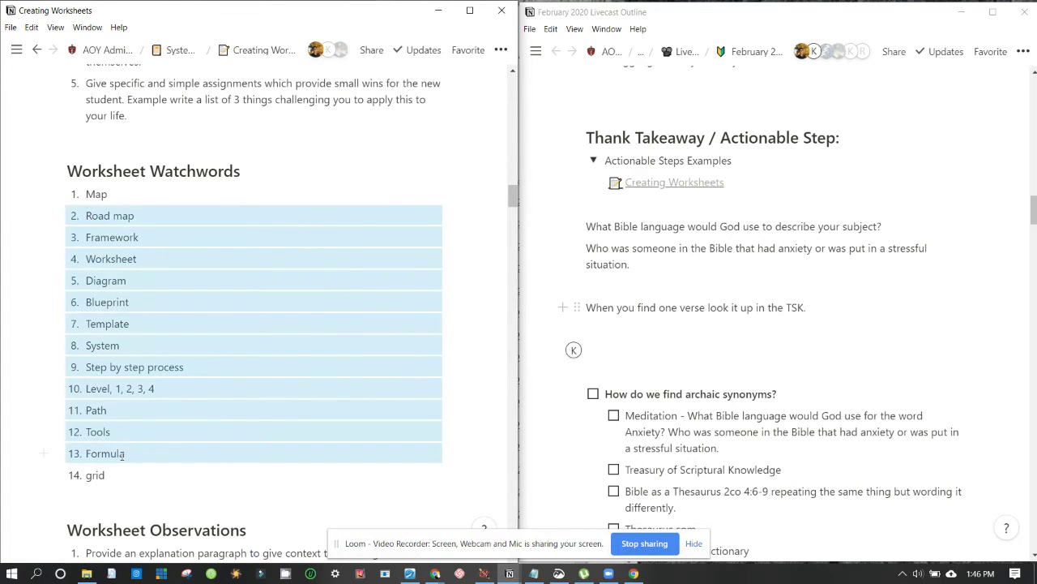
pyautogui.click(118, 454)
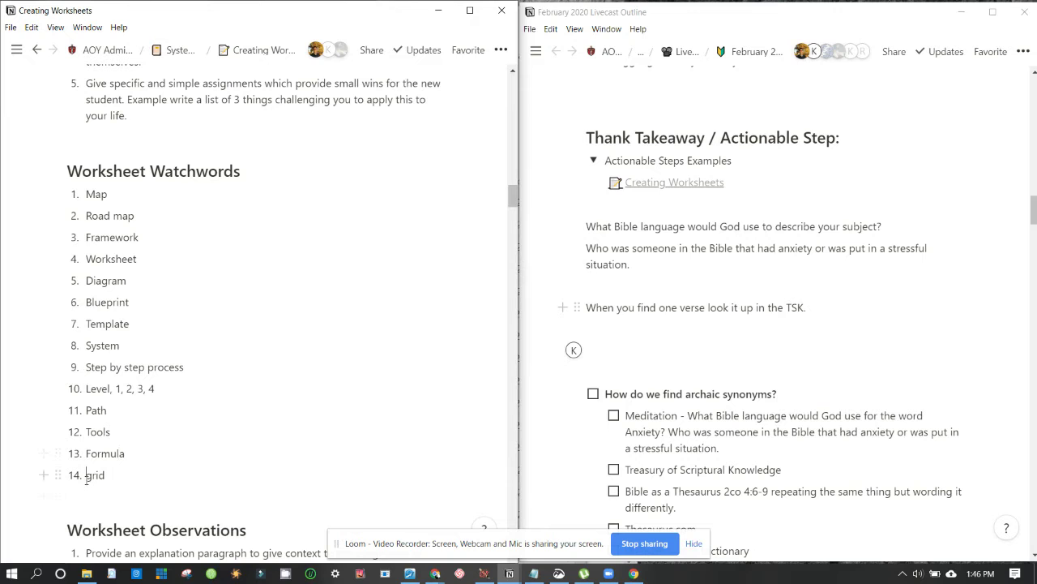
pyautogui.click(86, 475)
pyautogui.press('Delete')
pyautogui.write('G')
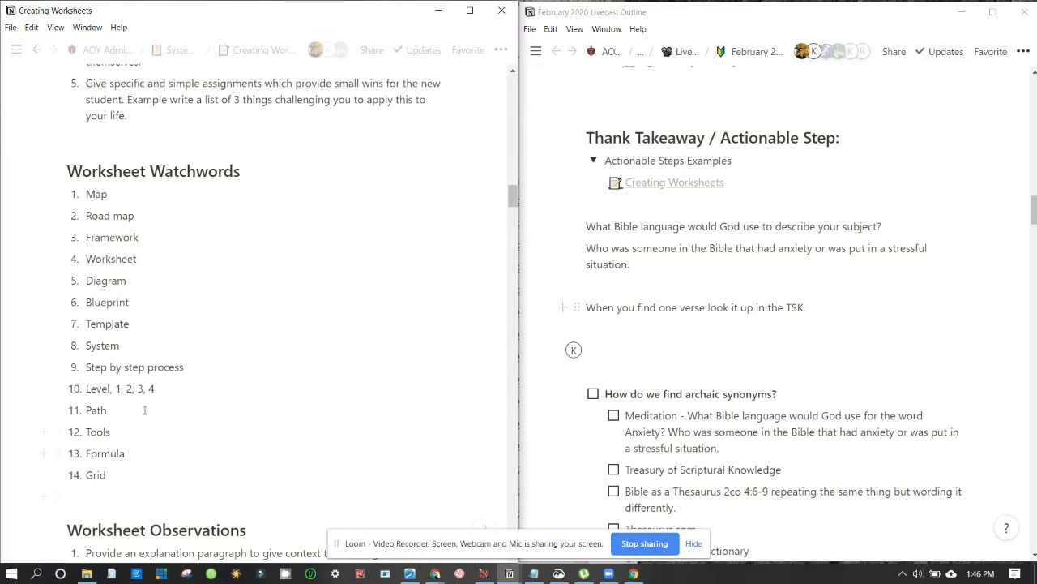
# Compare the Examples of Assignments / Actionable Steps with the two Bible questions under the outline's takeaway heading.
pyautogui.scroll(-1, 201, 368)
pyautogui.scroll(-1, 201, 368)
pyautogui.scroll(1, 202, 364)
pyautogui.scroll(-2, 210, 345)
pyautogui.scroll(8, 209, 345)
pyautogui.scroll(-1, 209, 345)
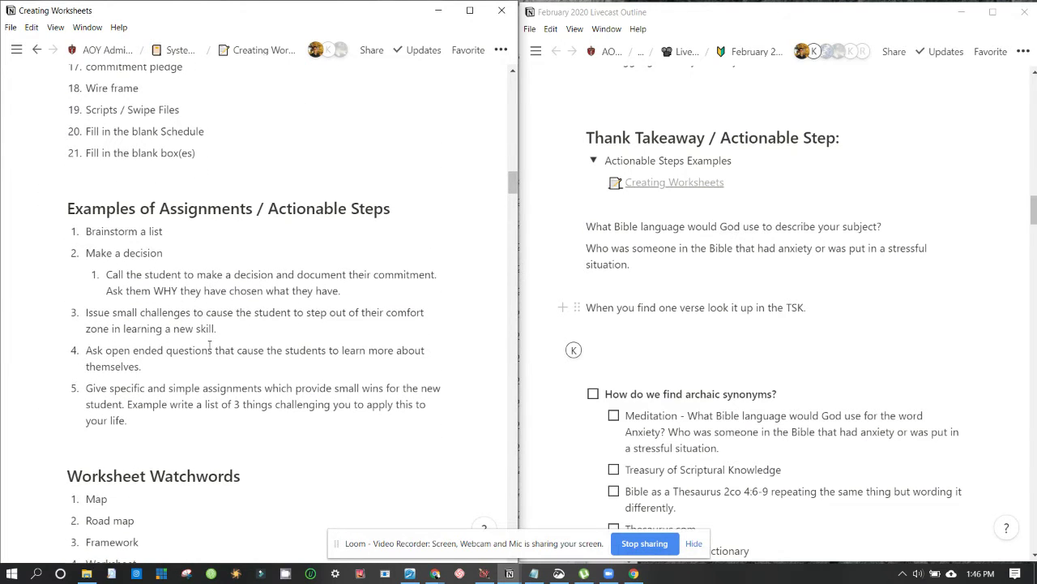
pyautogui.click(635, 263)
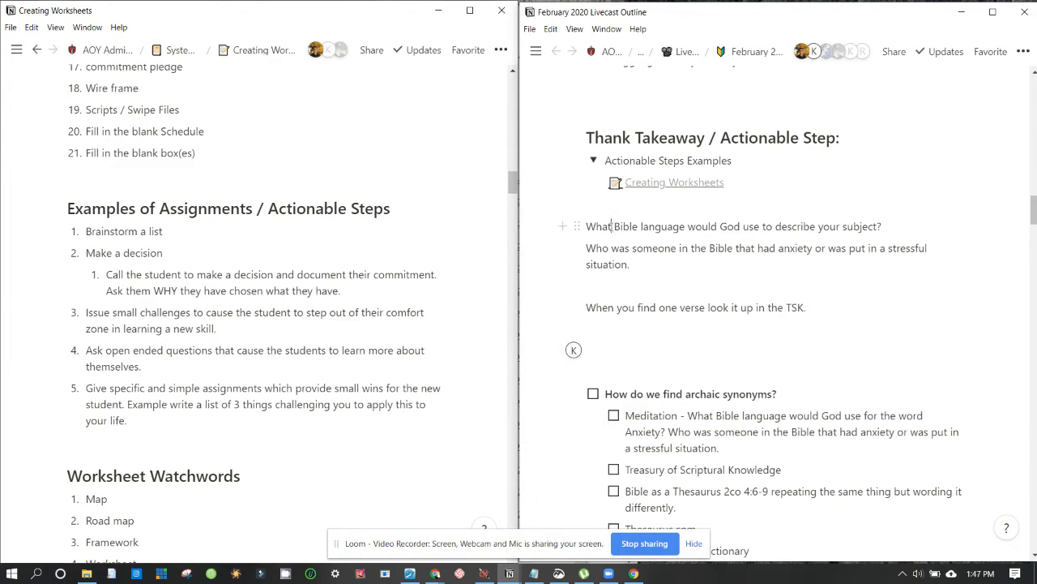
pyautogui.moveTo(612, 227); pyautogui.dragTo(864, 226)
pyautogui.click(774, 227)
pyautogui.click(586, 248)
pyautogui.moveTo(602, 248); pyautogui.dragTo(812, 250)
pyautogui.click(778, 248)
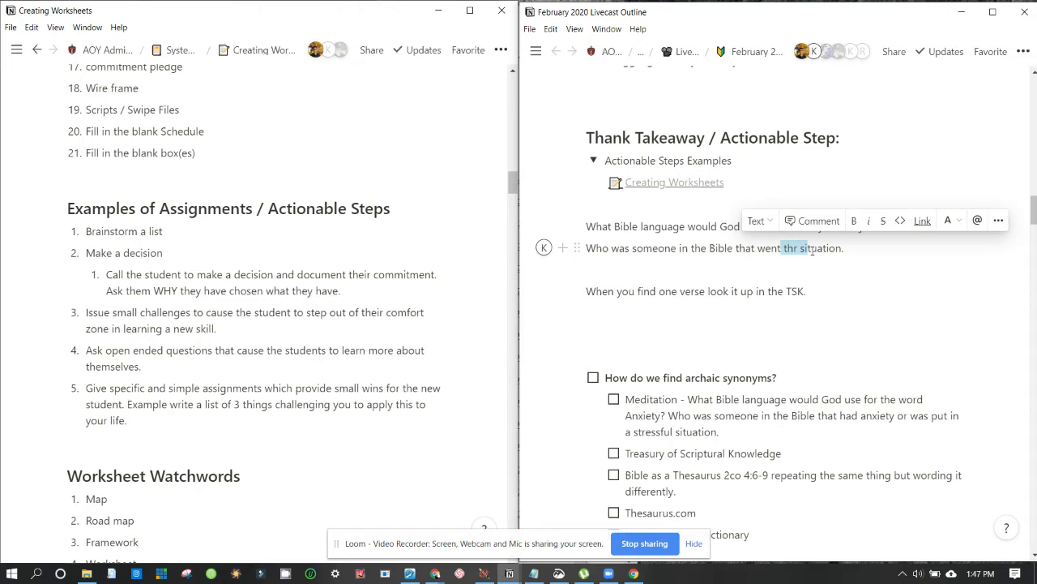
# Add another blank line between the Bible-character question and the sentence about looking a verse up in the TSK.
pyautogui.click(807, 270)
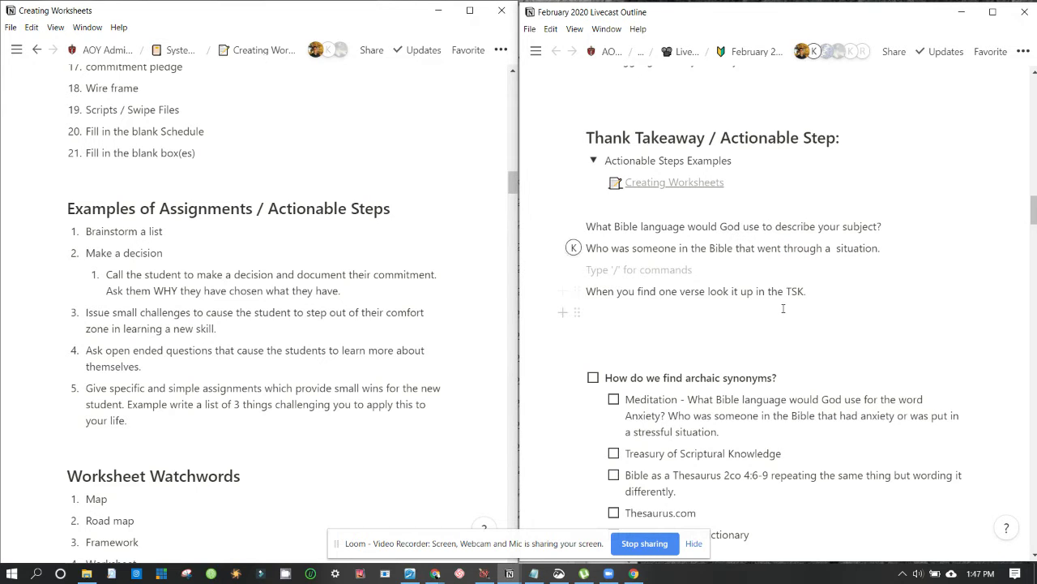
pyautogui.scroll(-1, 729, 283)
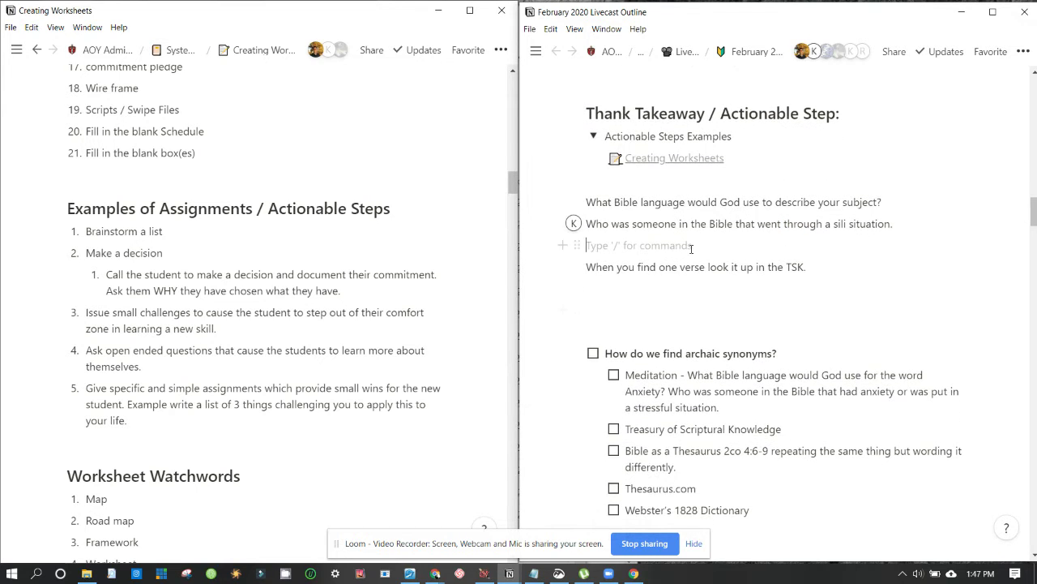
pyautogui.press('Return')
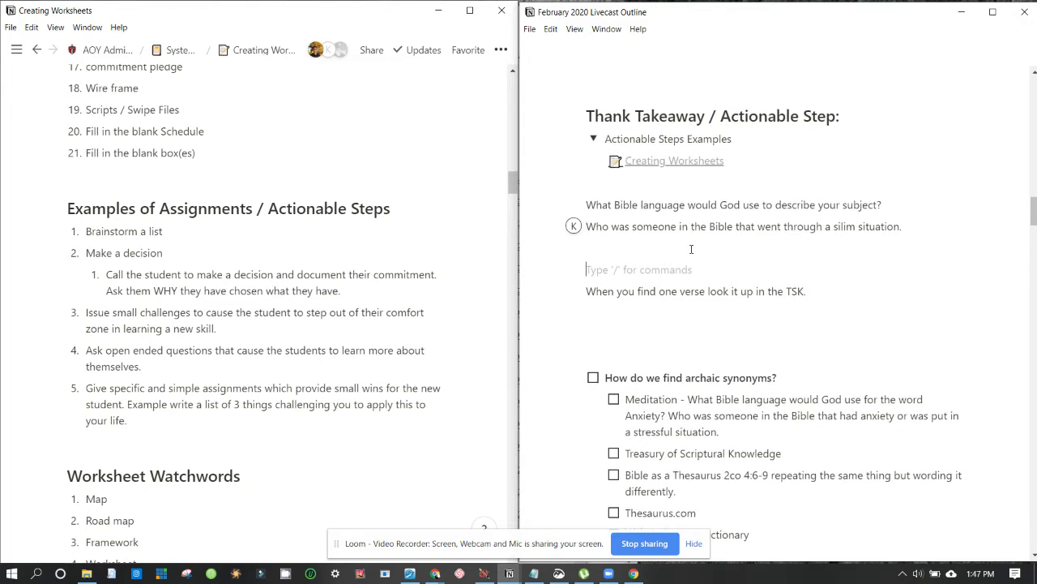
pyautogui.click(625, 260)
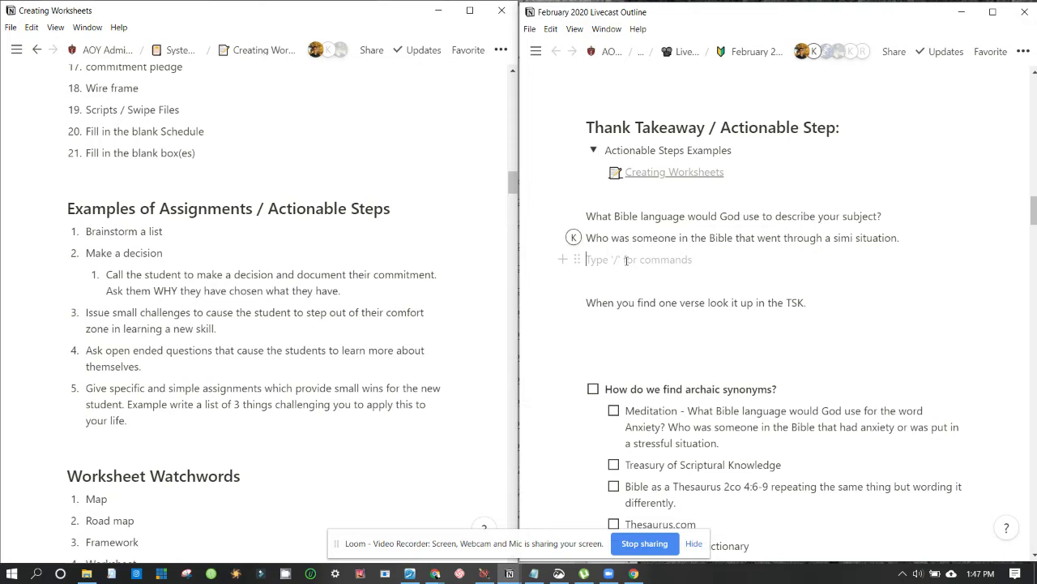
pyautogui.click(623, 282)
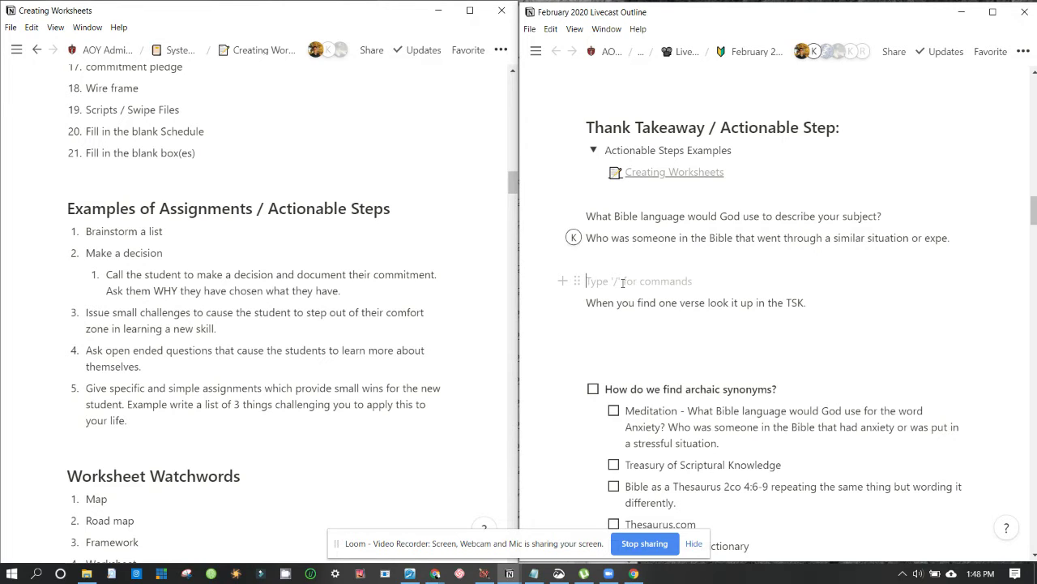
pyautogui.scroll(-1, 622, 283)
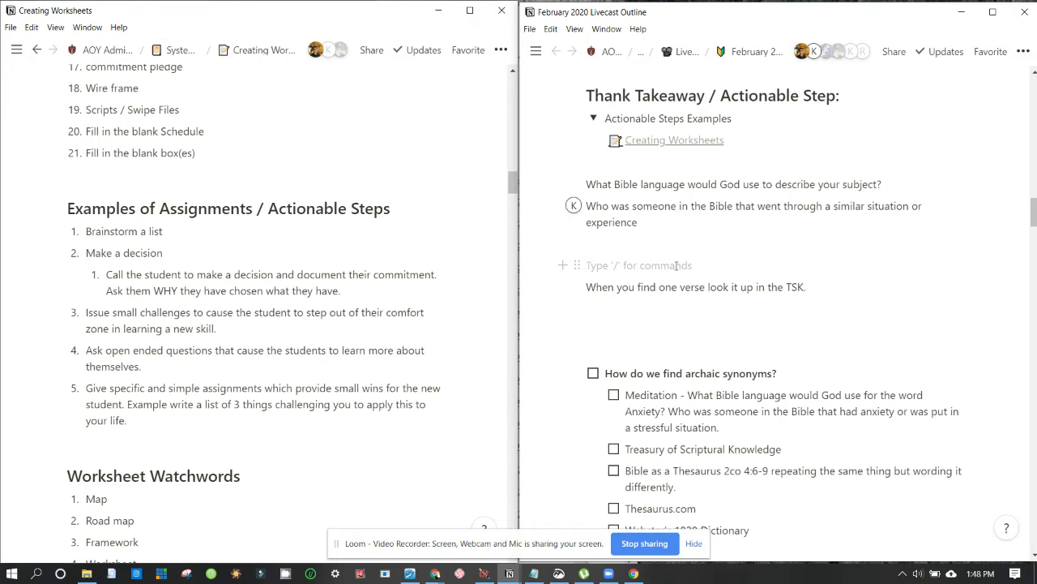
# Write above the TSK sentence: "If you can find just ONE VERSE you'll then have an unlimited supply of other relevant verses to your subject.".
pyautogui.write('If we')
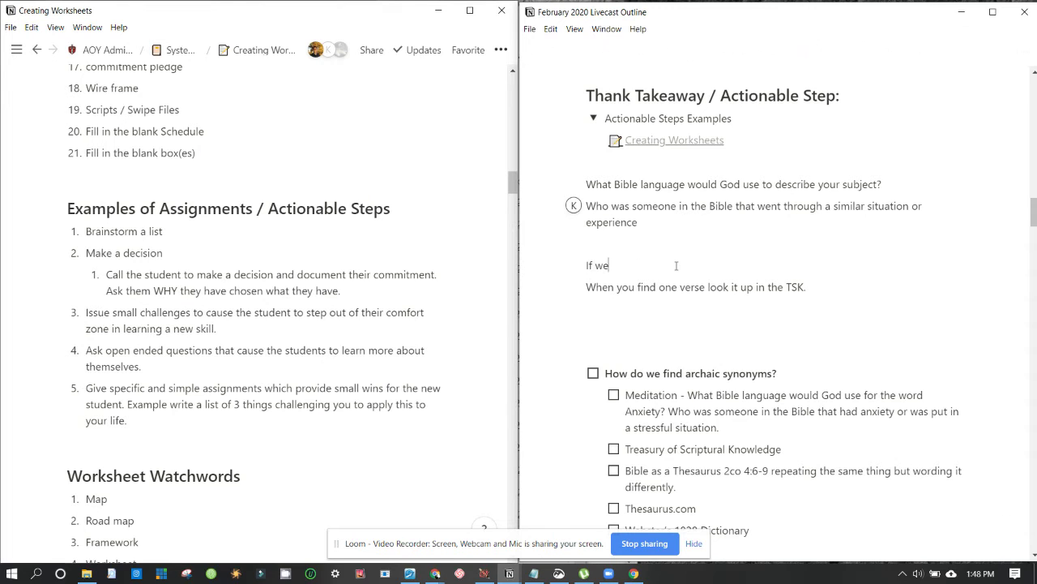
pyautogui.write(' can find')
pyautogui.hotkey('ctrl', 'Left')
pyautogui.hotkey('ctrl', 'Left')
pyautogui.press('BackSpace')
pyautogui.press('BackSpace')
pyautogui.press('BackSpace')
pyautogui.write('you can find just ONE v')
pyautogui.press('BackSpace')
pyautogui.write("VERSE you'll then have an unlimited supply og")
pyautogui.press('BackSpace')
pyautogui.write('f relevant')
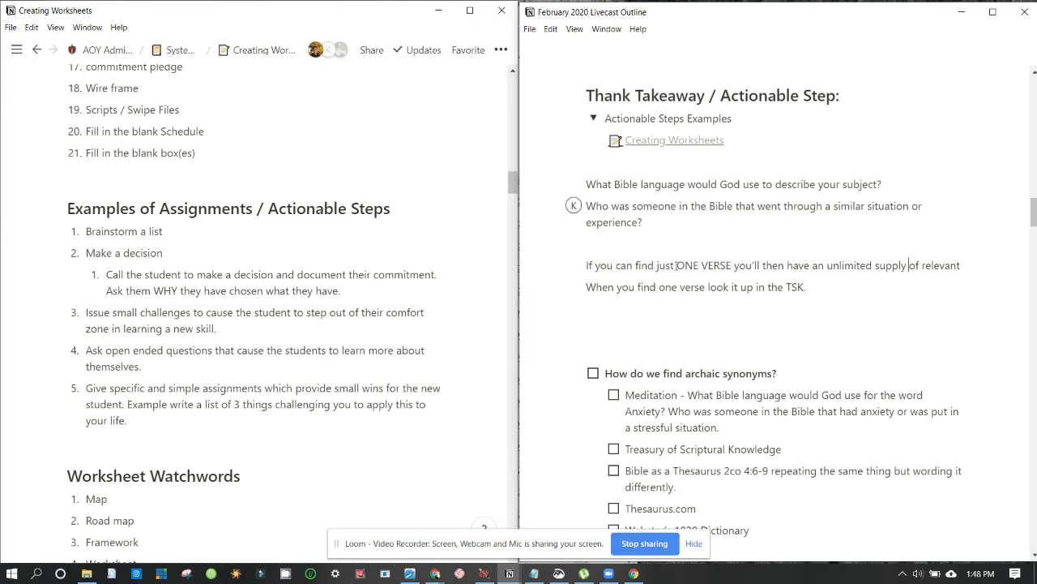
pyautogui.write('other ')
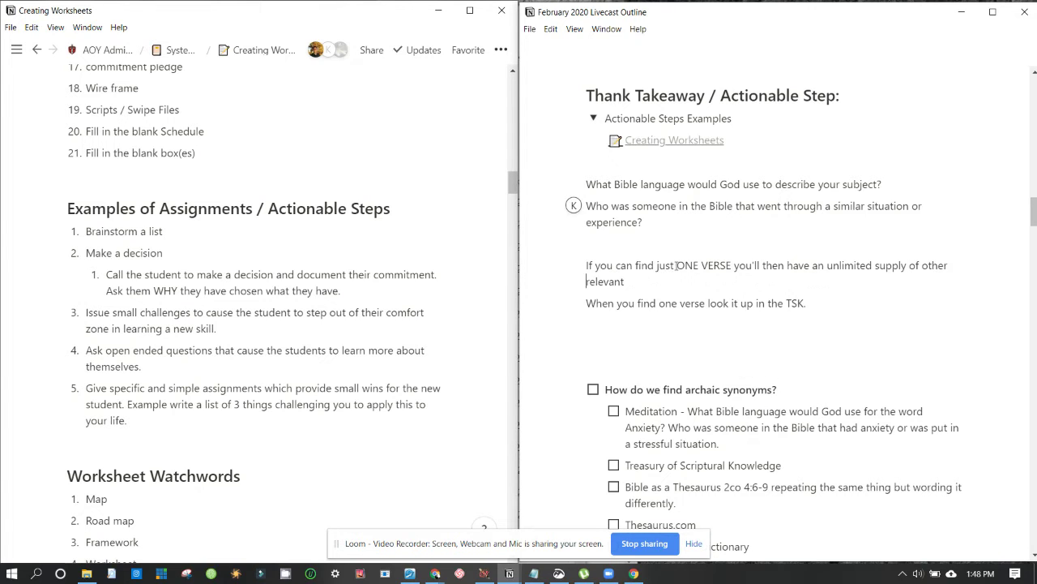
pyautogui.write(' verses to your subject.')
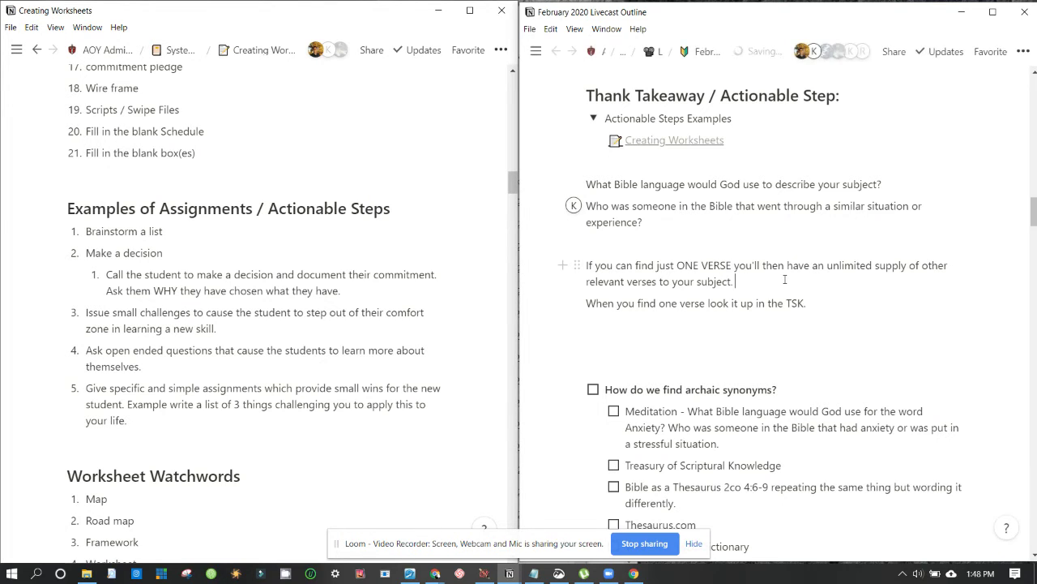
# Add a blank line below the paragraph and continue it with "From this point forward, you'll never run out of relevant verses to look up in".
pyautogui.press('Return')
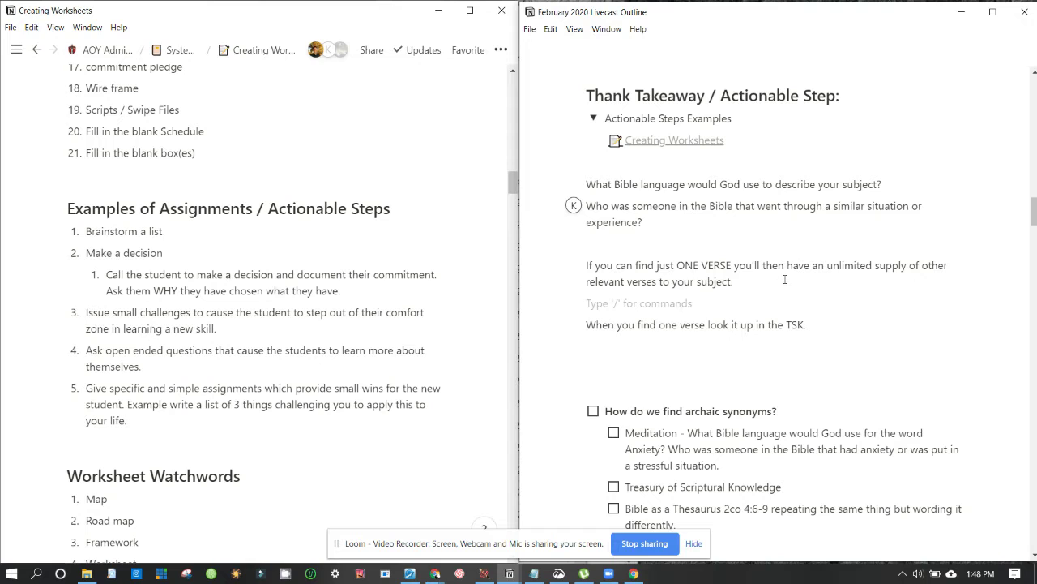
pyautogui.click(785, 279)
pyautogui.write("You'll ne")
pyautogui.press('BackSpace')
pyautogui.press('BackSpace')
pyautogui.hotkey('ctrl', 'shift', 'Left')
pyautogui.press('BackSpace')
pyautogui.write("From this point forward, you'll ne")
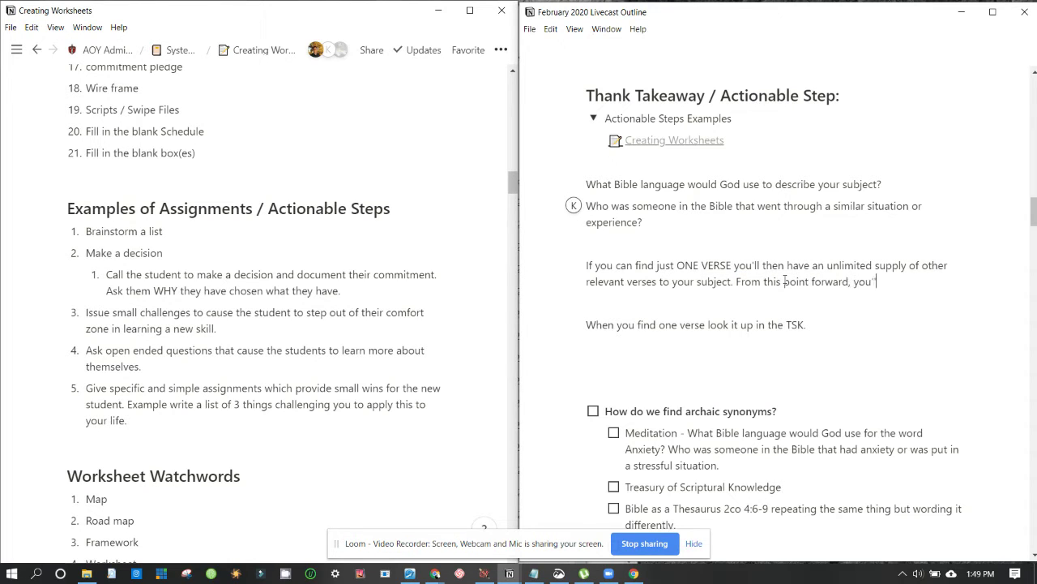
pyautogui.write('ver run out of')
pyautogui.write(' relevant vers')
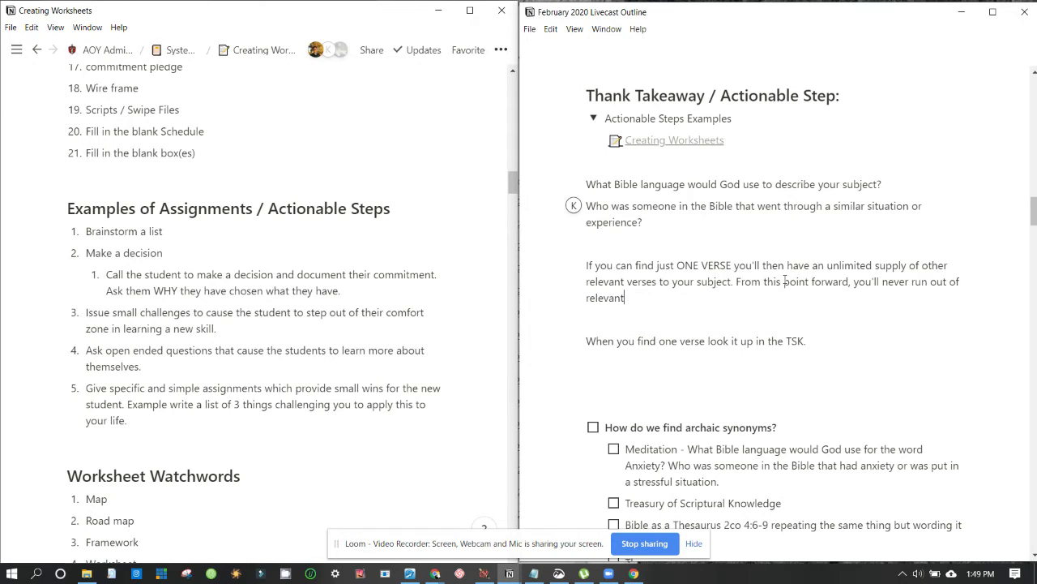
pyautogui.write('es to look up in')
# Replace "to look up in" with "to 'Treasure Hunt' for on this subject again!" at the end of the ONE VERSE paragraph.
pyautogui.hotkey('ctrl', 'shift', 'Right')
pyautogui.hotkey('ctrl', 'shift', 'Right')
pyautogui.hotkey('ctrl', 'shift', 'Right')
pyautogui.hotkey('ctrl', 'shift', 'Right')
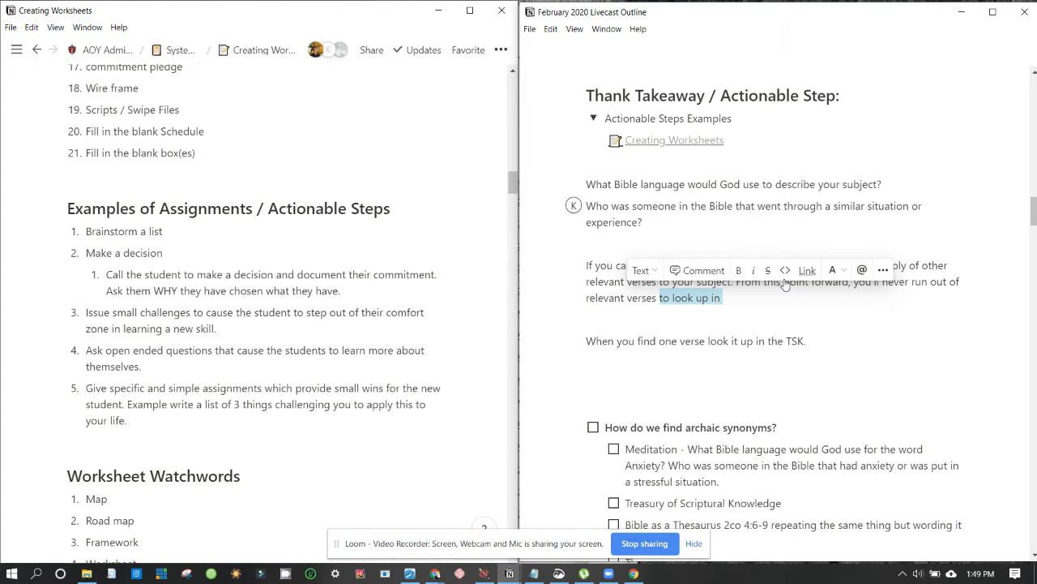
pyautogui.press('BackSpace')
pyautogui.write("'treasu")
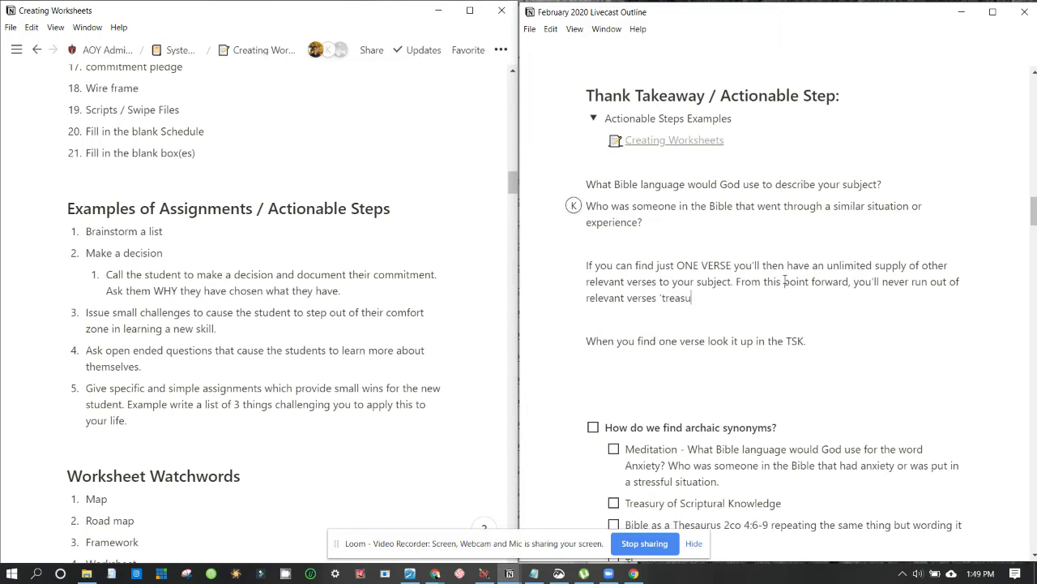
pyautogui.write("re Hunt' for")
pyautogui.hotkey('shift', 'Right')
pyautogui.write('Tto')
pyautogui.press('Down')
pyautogui.press('Left')
pyautogui.write('on this subject again!')
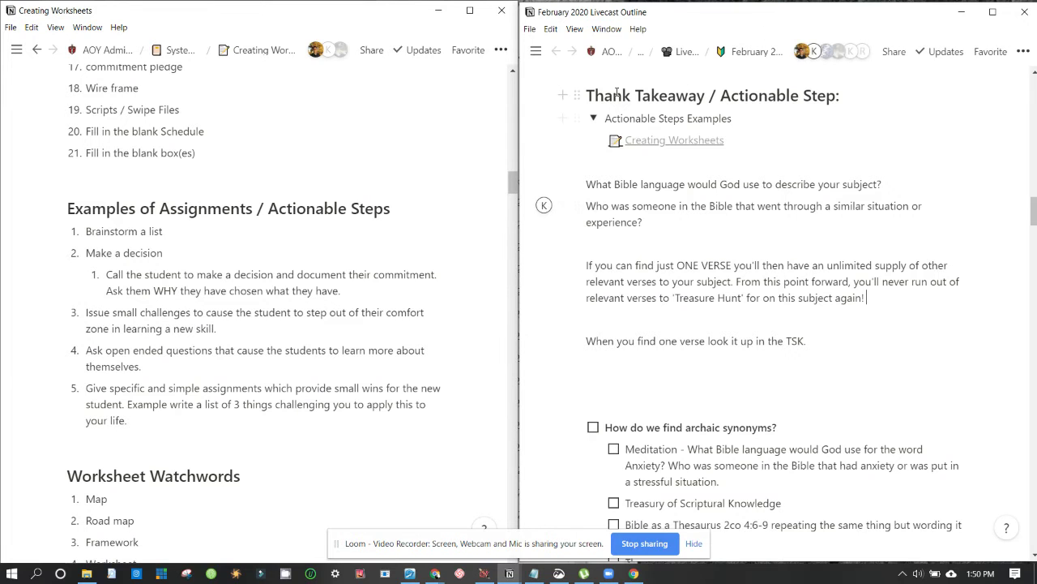
# Replace the word "Thank" with "One" in the Takeaway / Actionable Step heading of the outline.
pyautogui.scroll(1, 638, 123)
pyautogui.click(612, 122)
pyautogui.click(631, 122)
pyautogui.moveTo(631, 122); pyautogui.dragTo(587, 123)
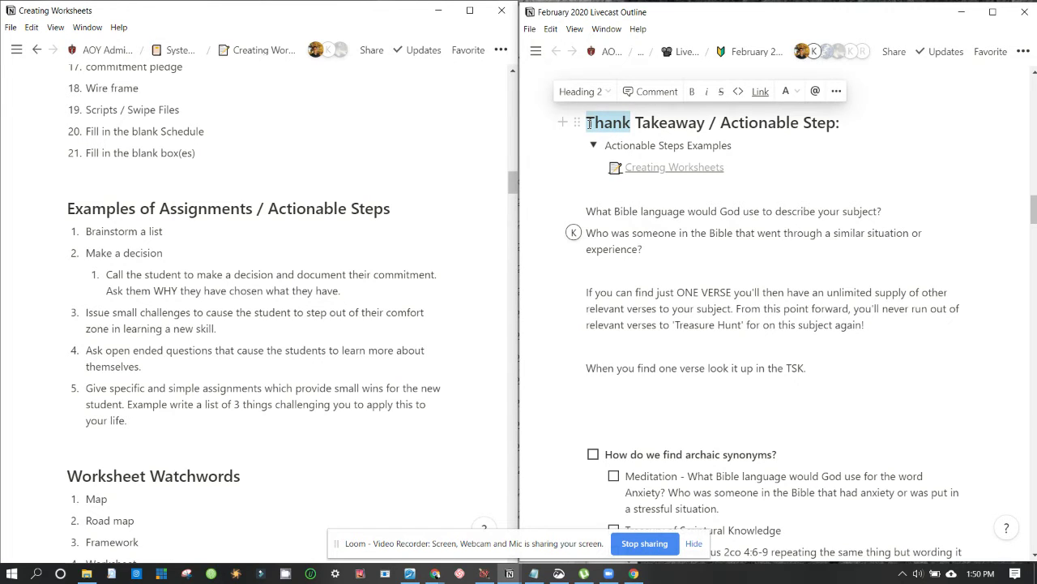
pyautogui.write('One')
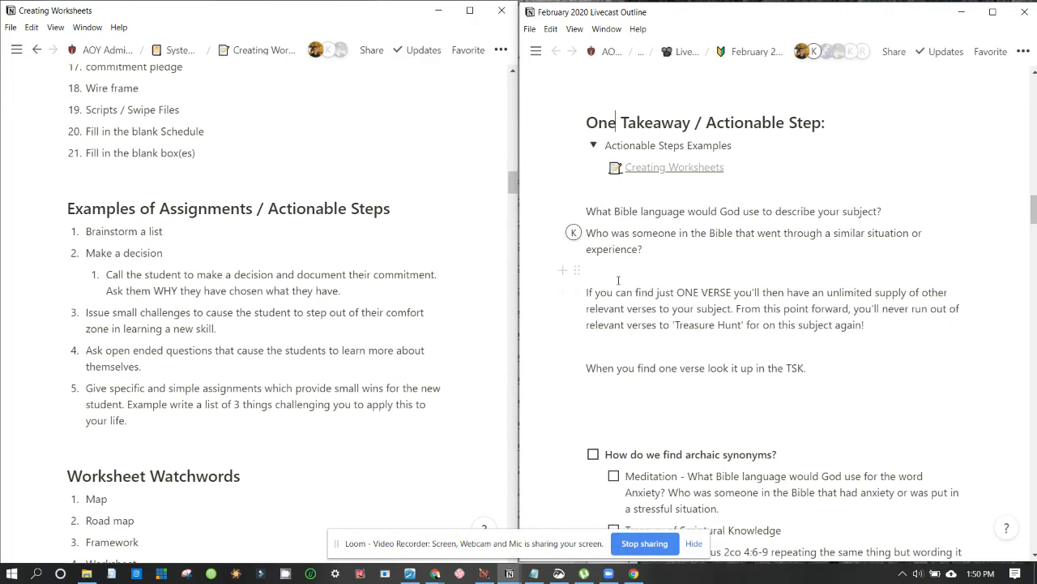
# Look through the remaining teaching points of the outline for their takeaway headings and the Worksheet section.
pyautogui.scroll(-1, 286, 348)
pyautogui.scroll(-20, 718, 377)
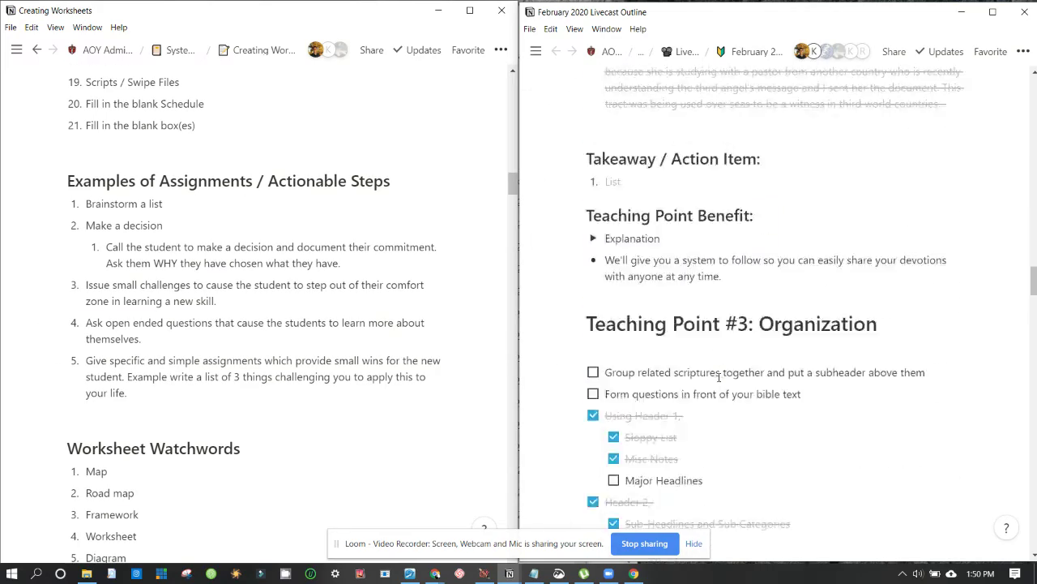
pyautogui.scroll(3, 718, 377)
pyautogui.scroll(-5, 718, 377)
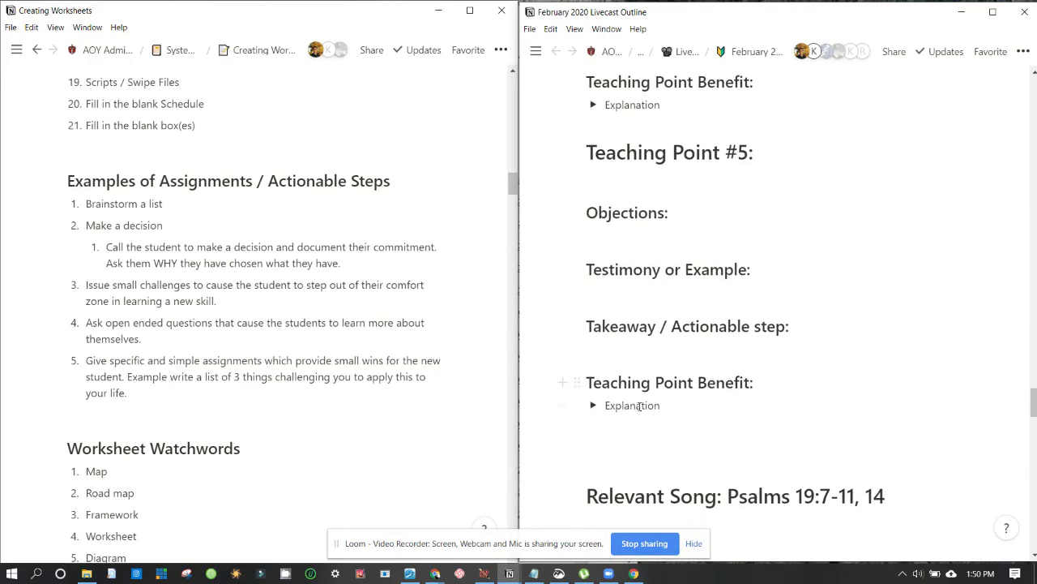
pyautogui.scroll(-15, 754, 342)
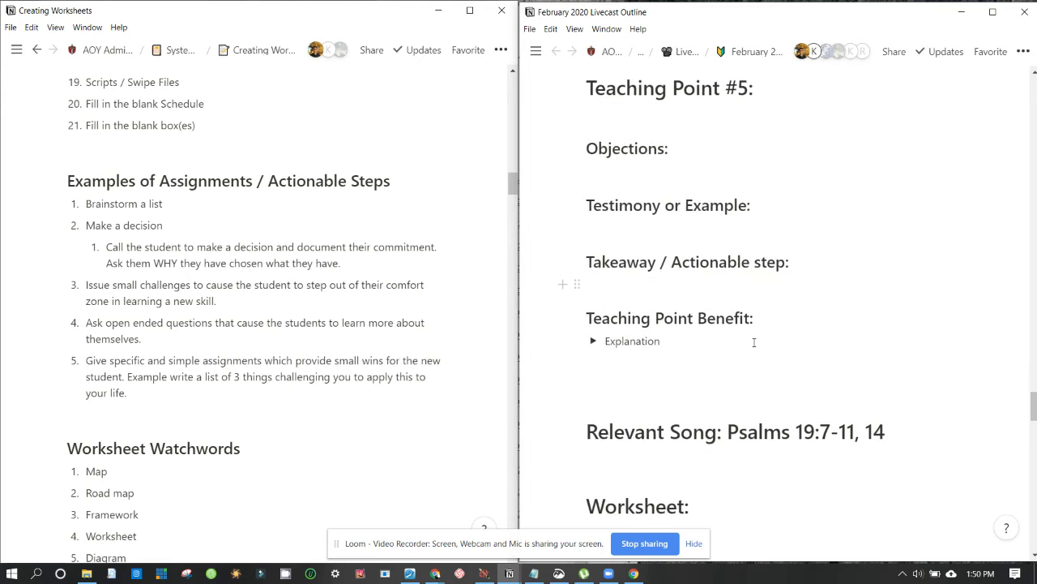
pyautogui.scroll(15, 753, 342)
pyautogui.scroll(-1, 753, 342)
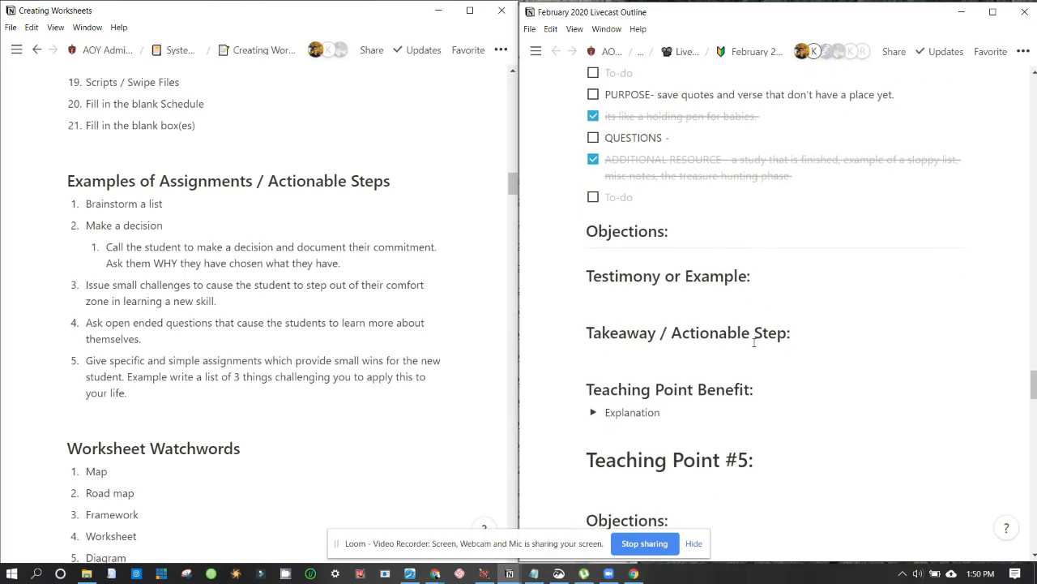
pyautogui.scroll(10, 716, 342)
pyautogui.scroll(15, 717, 342)
pyautogui.scroll(6, 717, 342)
pyautogui.scroll(-1, 716, 342)
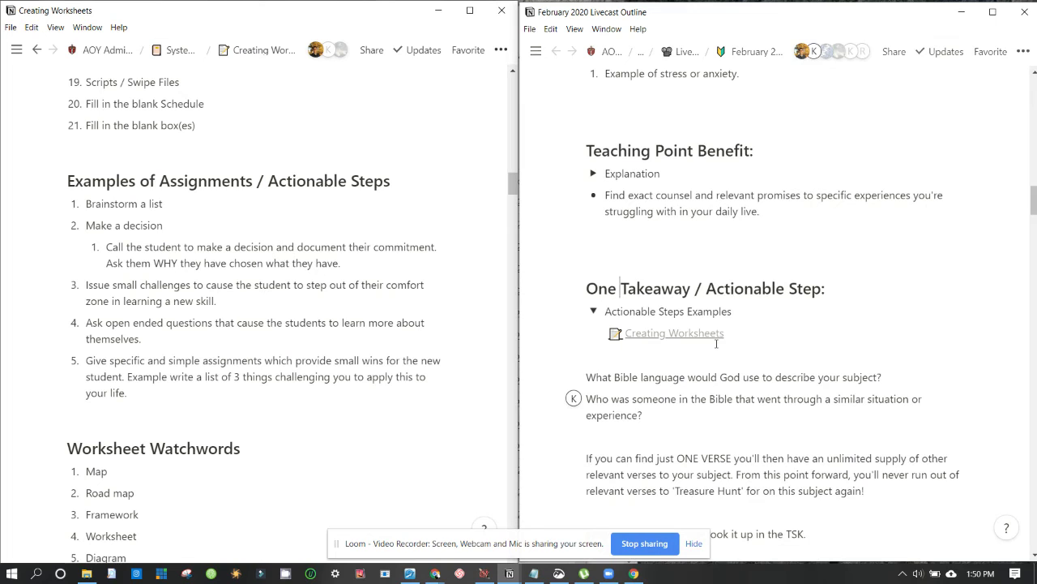
# Reword the outline's takeaway heading as "Takeaway / Actionable Steps / Worksheet:".
pyautogui.press('BackSpace')
pyautogui.press('BackSpace')
pyautogui.press('BackSpace')
pyautogui.press('BackSpace')
pyautogui.press('Right')
pyautogui.press('Right')
pyautogui.press('Right')
pyautogui.press('Right')
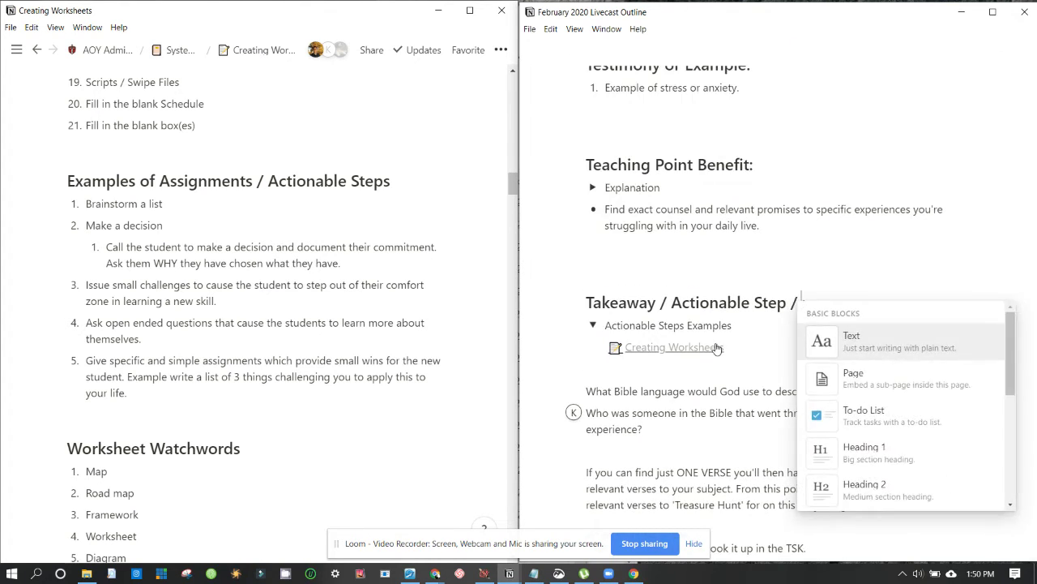
pyautogui.write('Worksheet:')
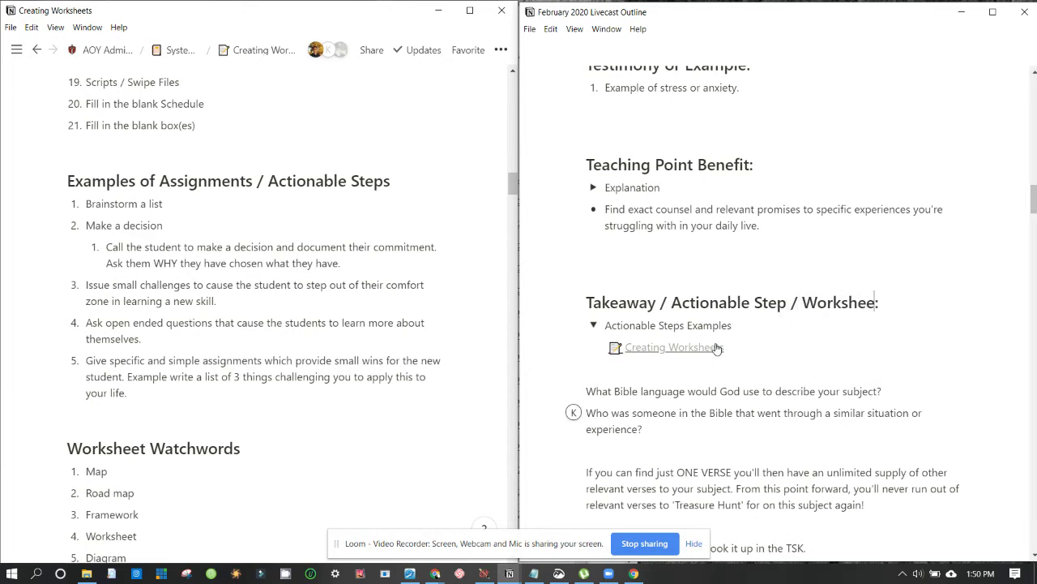
pyautogui.click(793, 315)
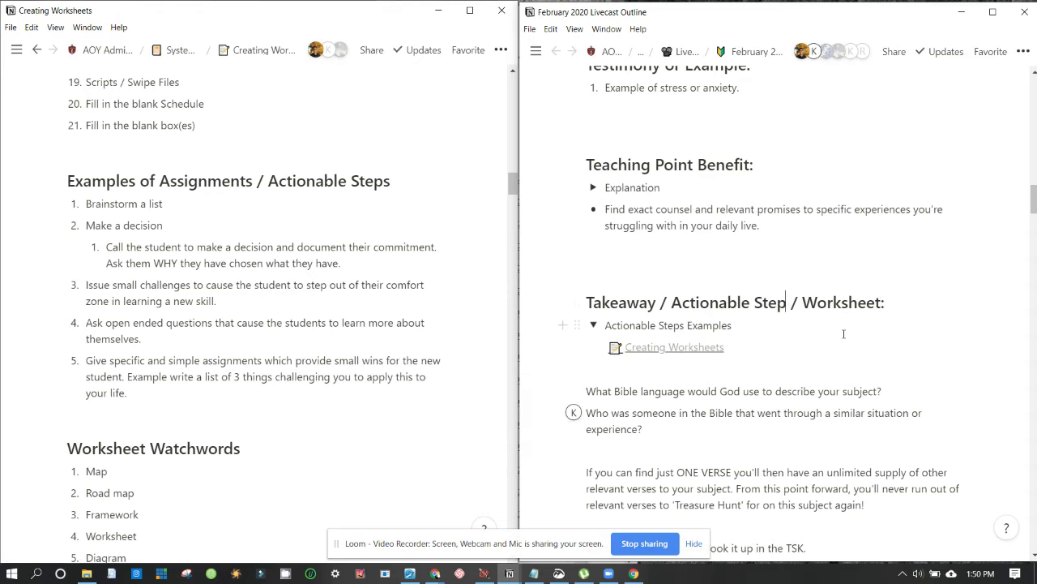
pyautogui.write('s')
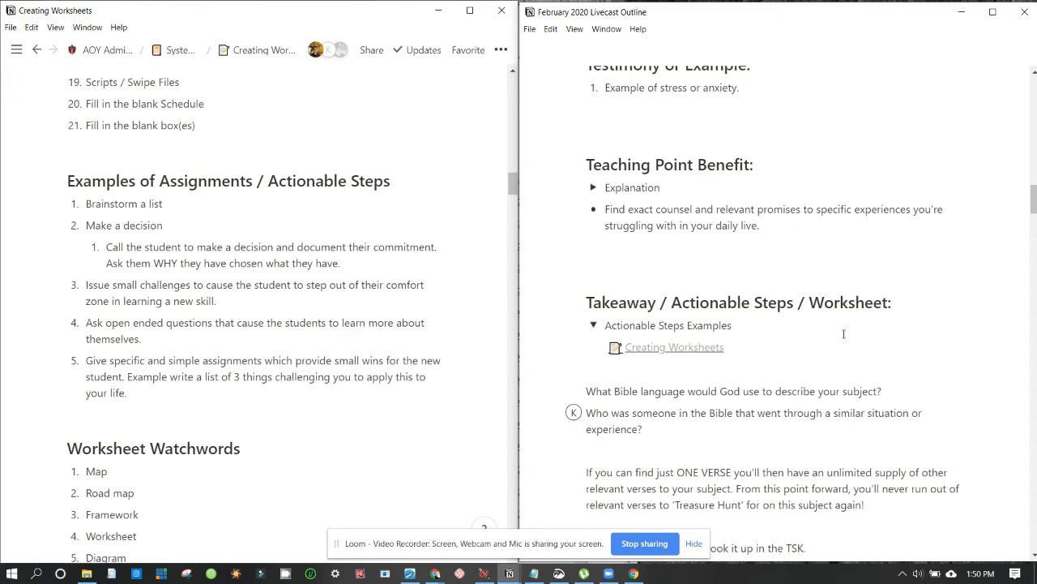
# Review the sample images and to-do list on the Creating Worksheets page against the outline's takeaway heading and Bible questions.
pyautogui.scroll(-15, 412, 365)
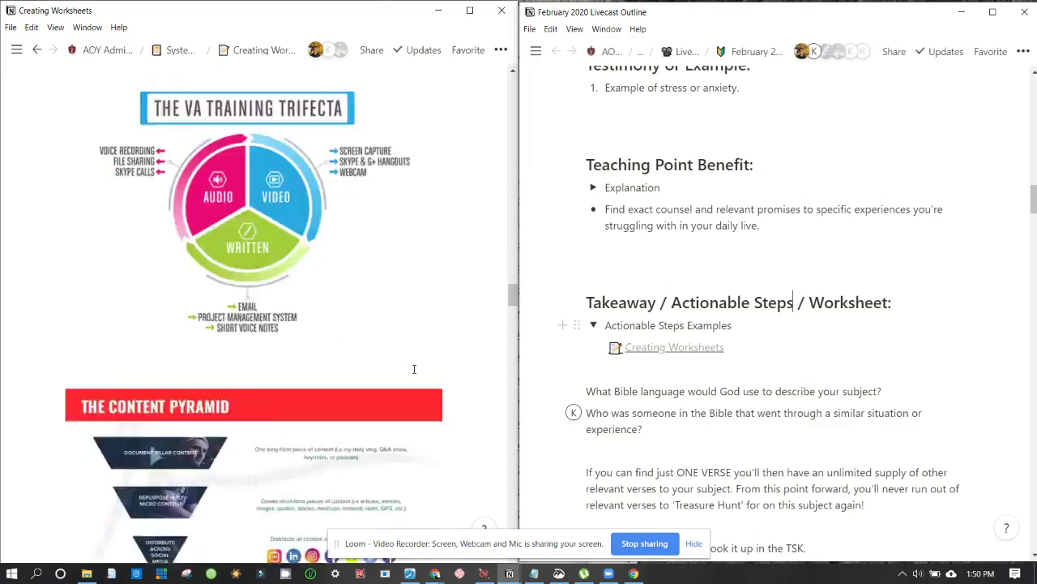
pyautogui.scroll(-15, 414, 368)
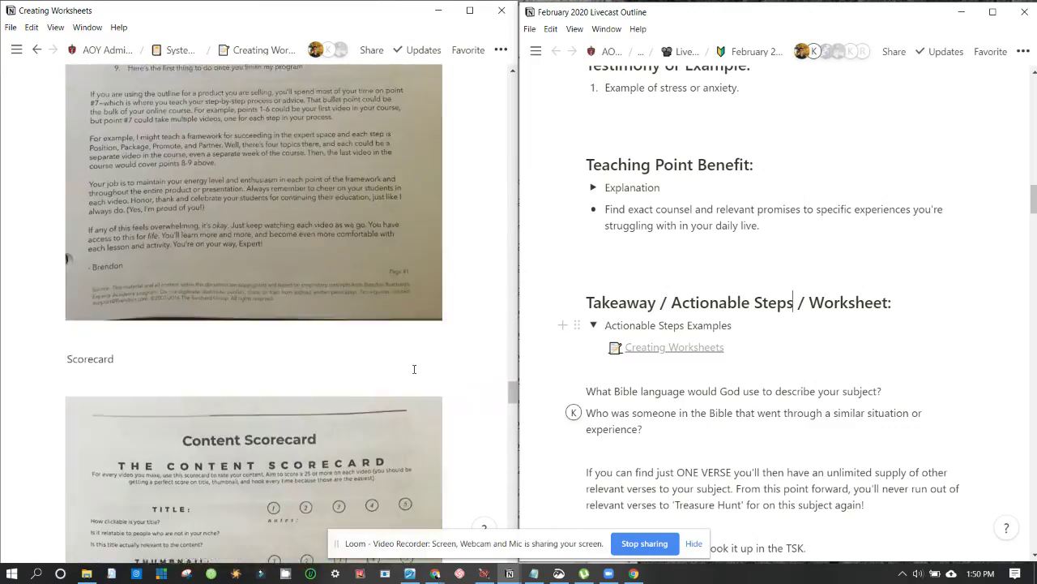
pyautogui.scroll(15, 414, 369)
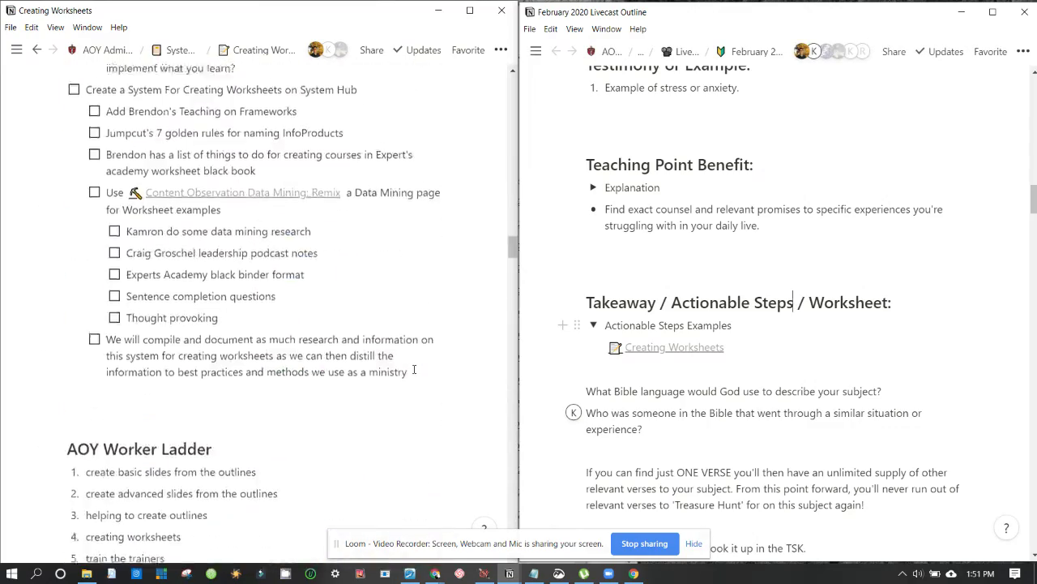
pyautogui.scroll(1, 414, 369)
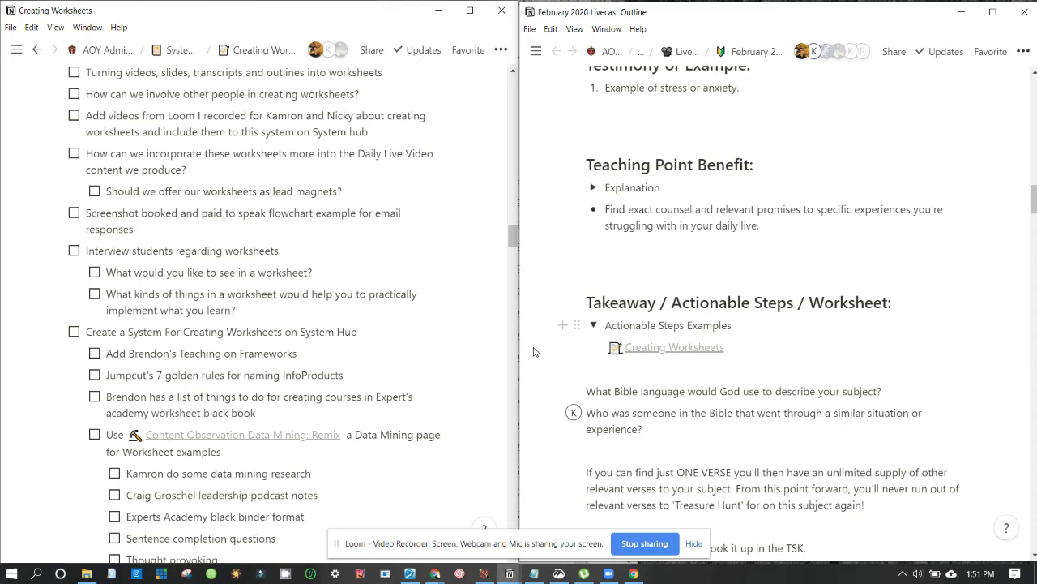
pyautogui.moveTo(588, 304); pyautogui.dragTo(877, 304)
pyautogui.click(875, 303)
pyautogui.scroll(-2, 602, 350)
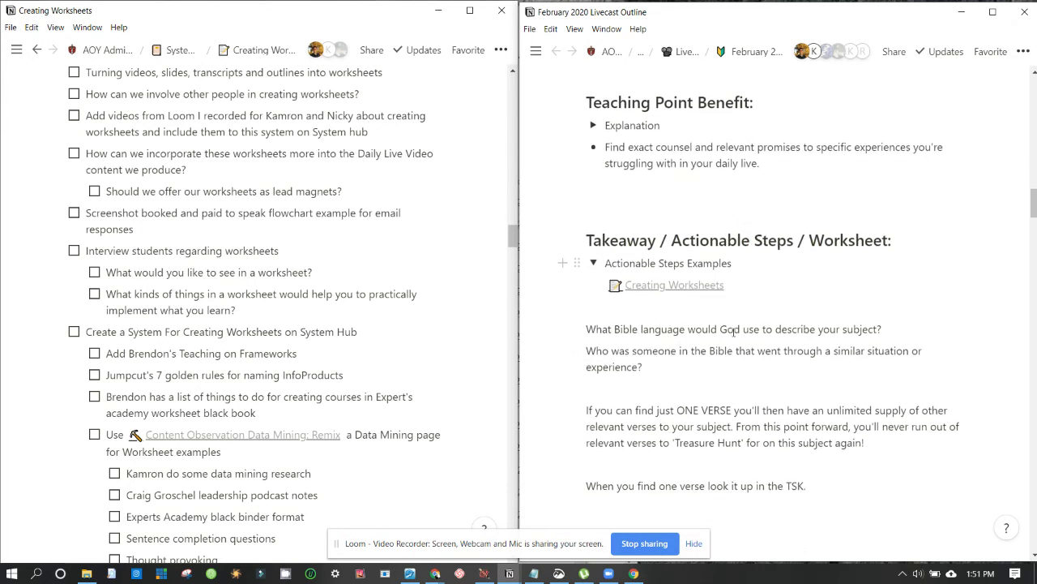
pyautogui.moveTo(630, 337); pyautogui.dragTo(840, 333)
pyautogui.click(837, 336)
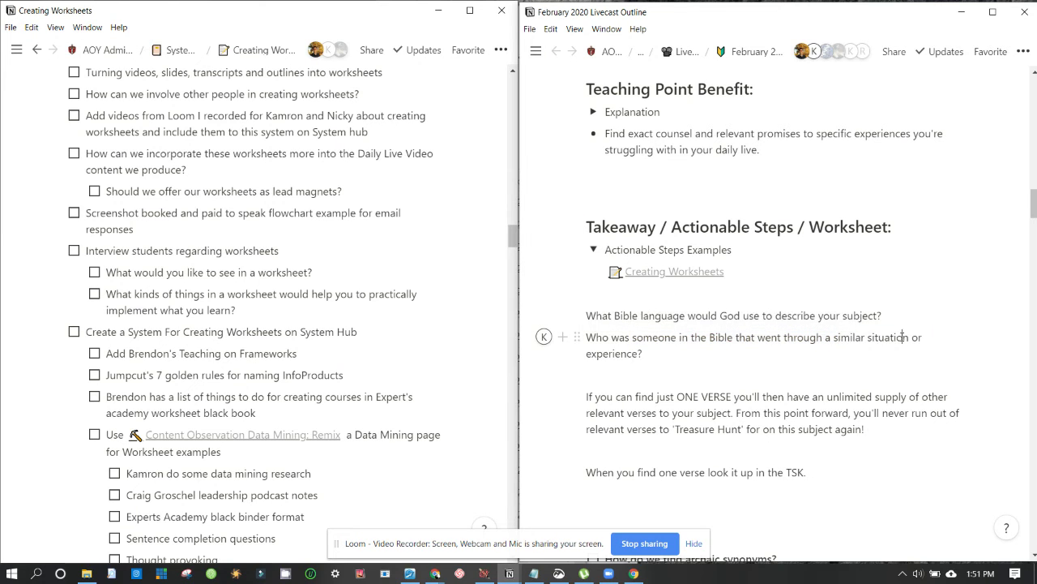
pyautogui.click(654, 350)
pyautogui.scroll(-1, 654, 350)
pyautogui.hotkey('ctrl', 'BackSpace')
pyautogui.hotkey('ctrl', 'BackSpace')
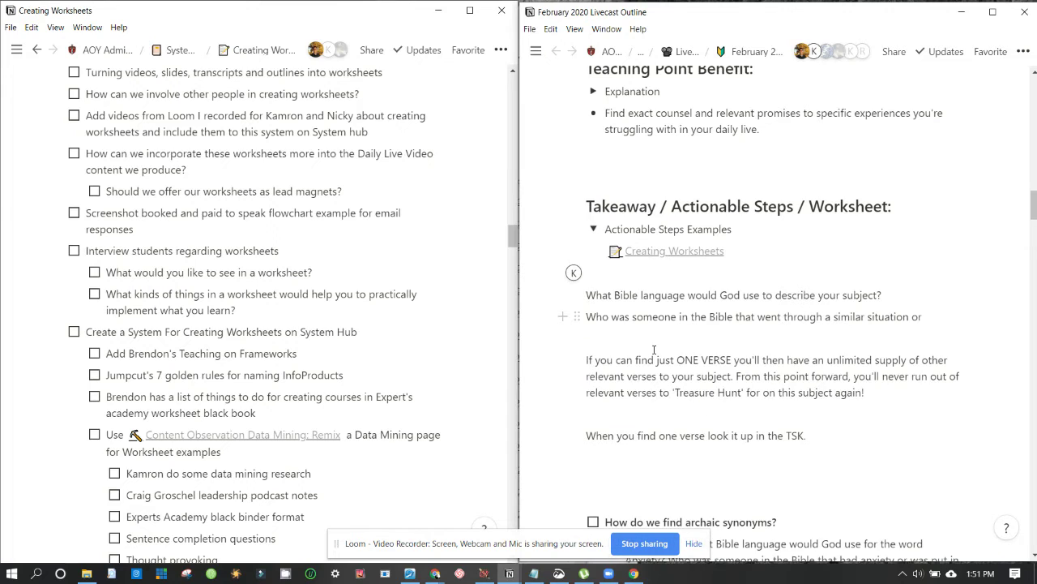
pyautogui.hotkey('ctrl', 'z')
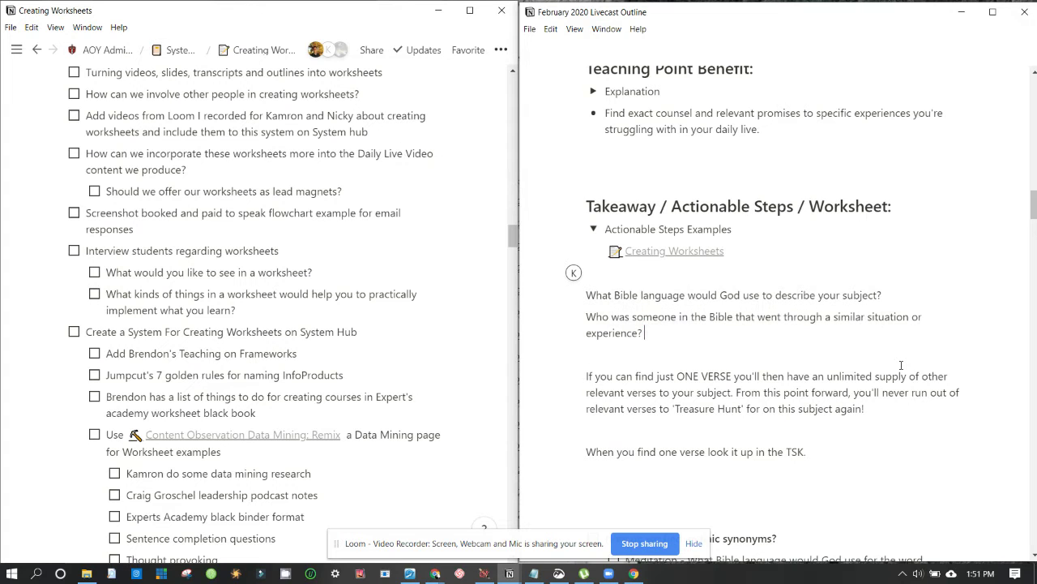
# Read through the two Bible questions and the ONE VERSE paragraph under the takeaway heading.
pyautogui.scroll(-3, 901, 364)
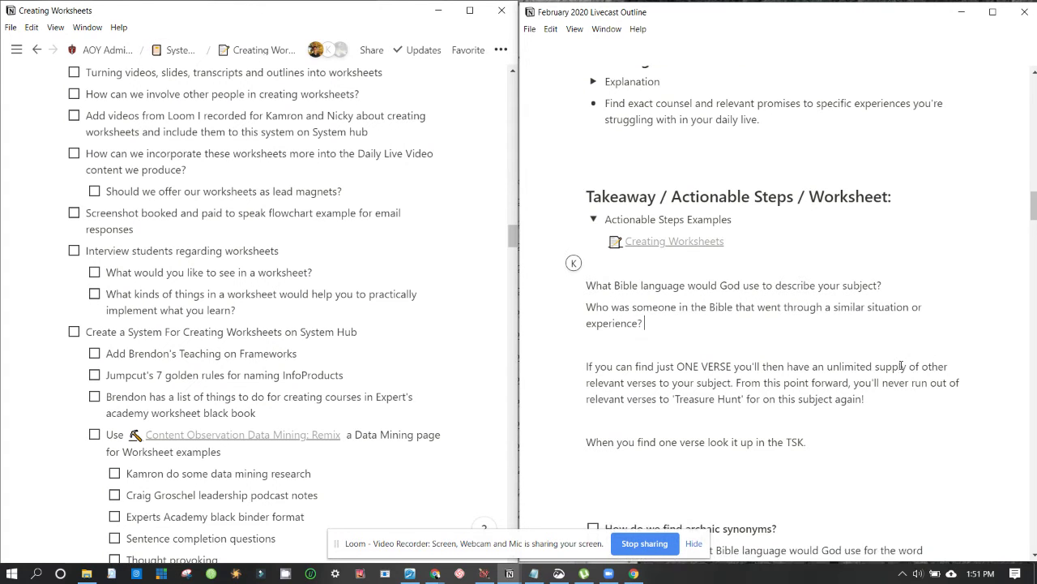
pyautogui.scroll(1, 901, 365)
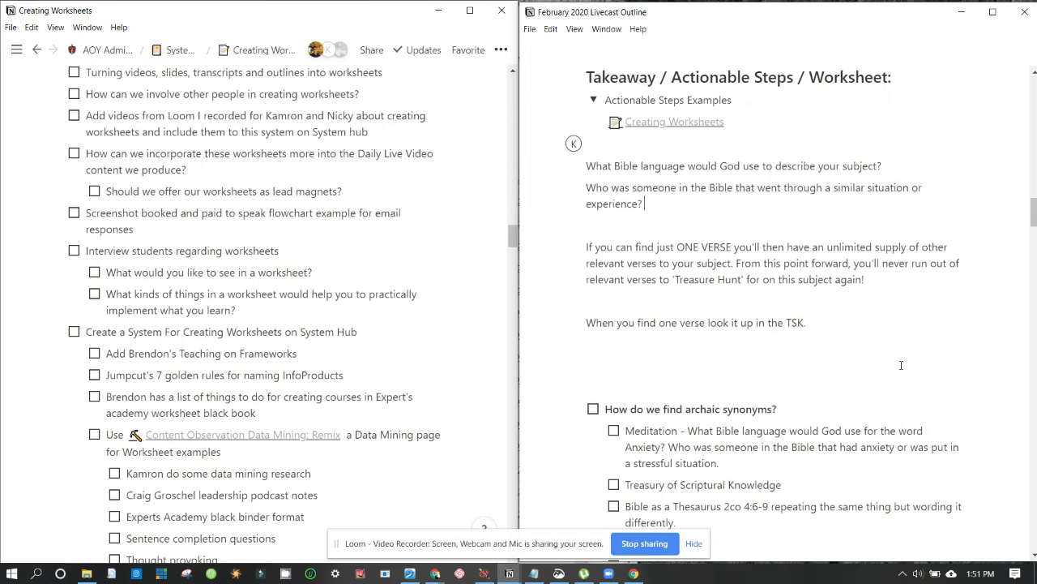
pyautogui.scroll(1, 900, 365)
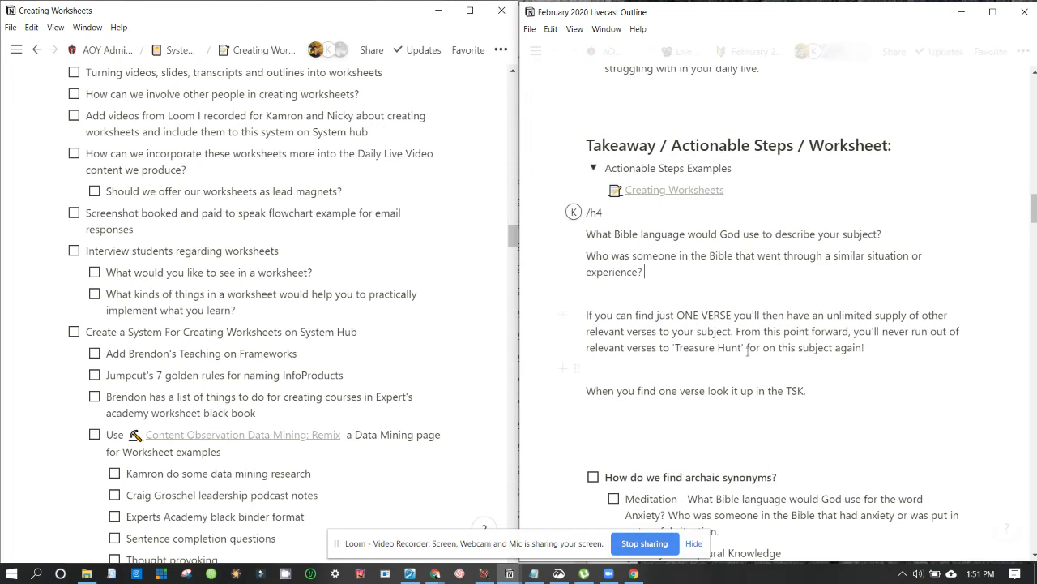
pyautogui.click(618, 317)
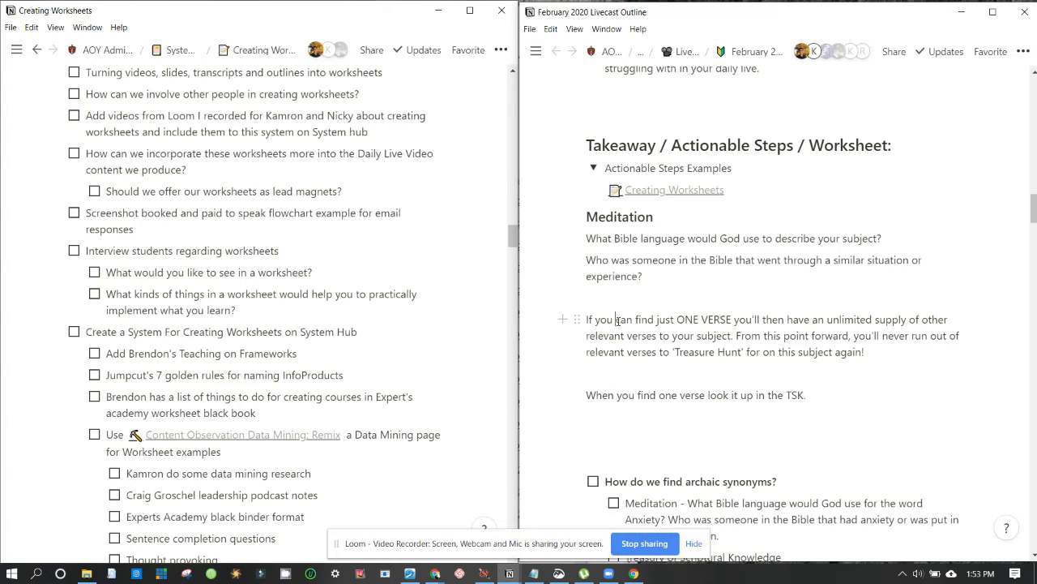
pyautogui.moveTo(641, 333); pyautogui.dragTo(713, 352)
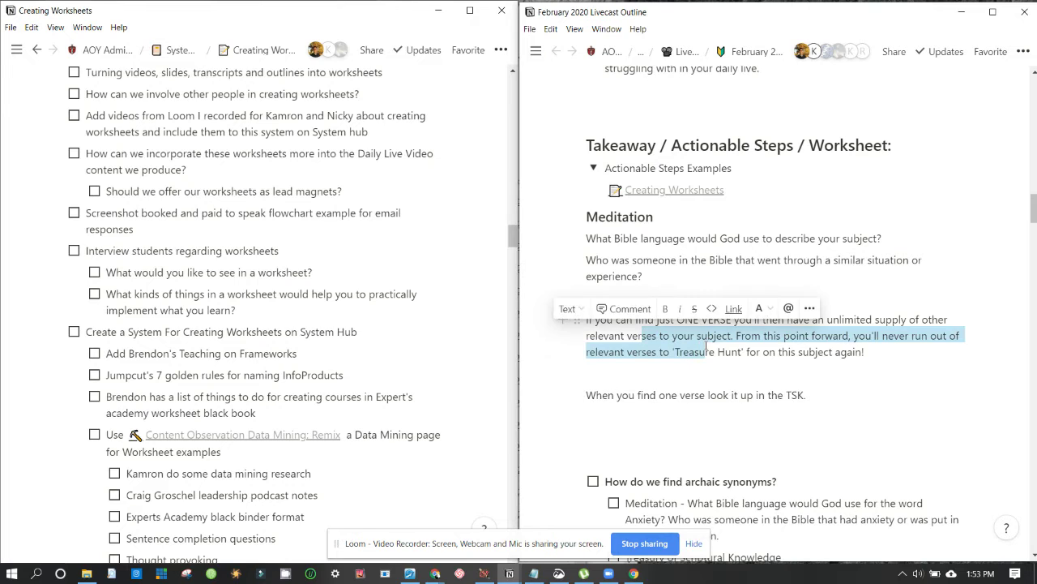
pyautogui.click(713, 351)
pyautogui.moveTo(668, 318); pyautogui.dragTo(789, 339)
pyautogui.click(788, 339)
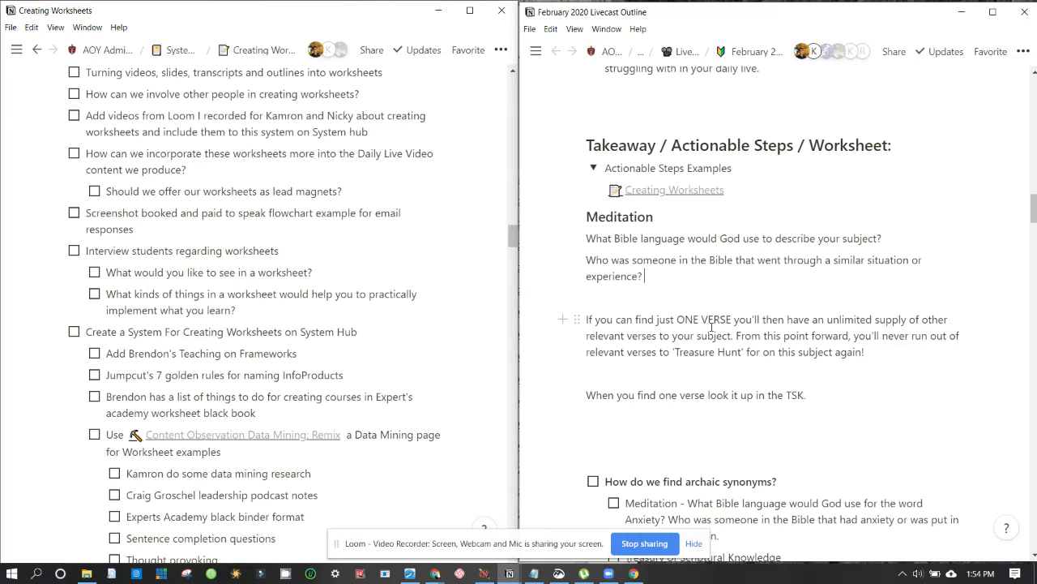
# Add the line "Brainstorm a list of synonymous words meaning the same thing." below the two Bible questions in the Meditation section.
pyautogui.press('Return')
pyautogui.press('Up')
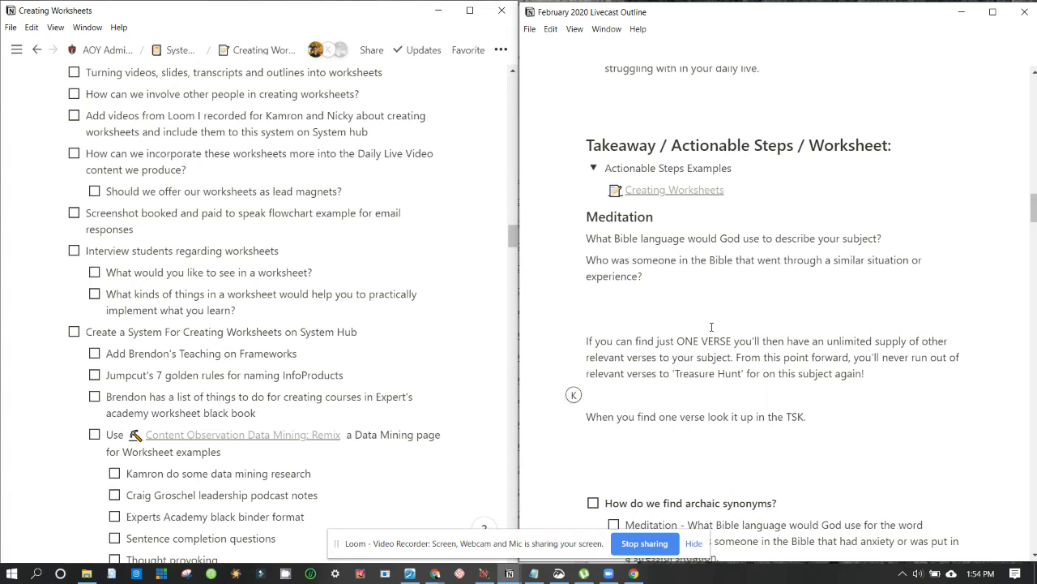
pyautogui.press('Down')
pyautogui.write('Brainstorm a list of')
pyautogui.write('synonymous')
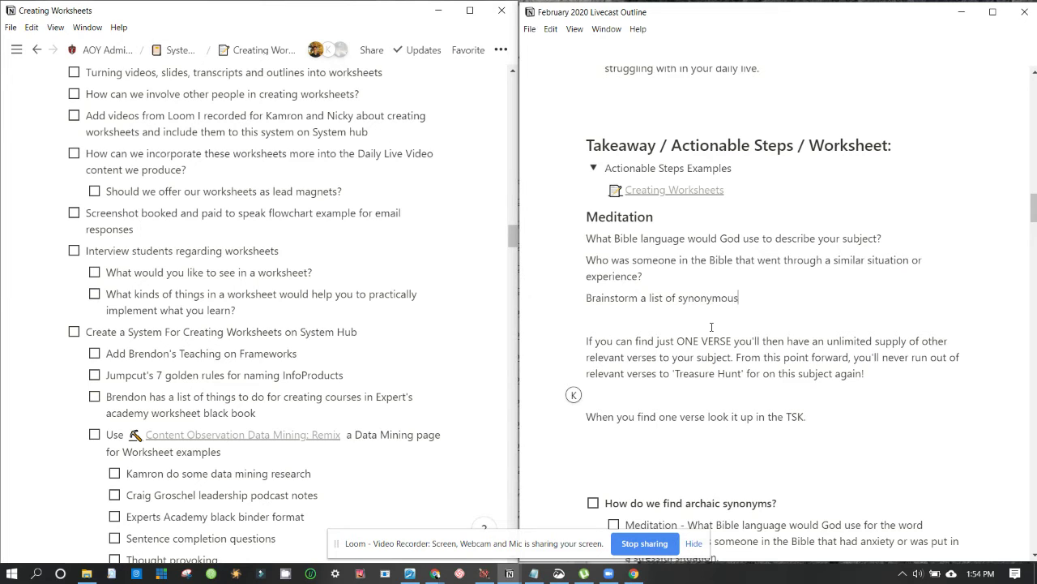
pyautogui.write(' words meaning the same thing.')
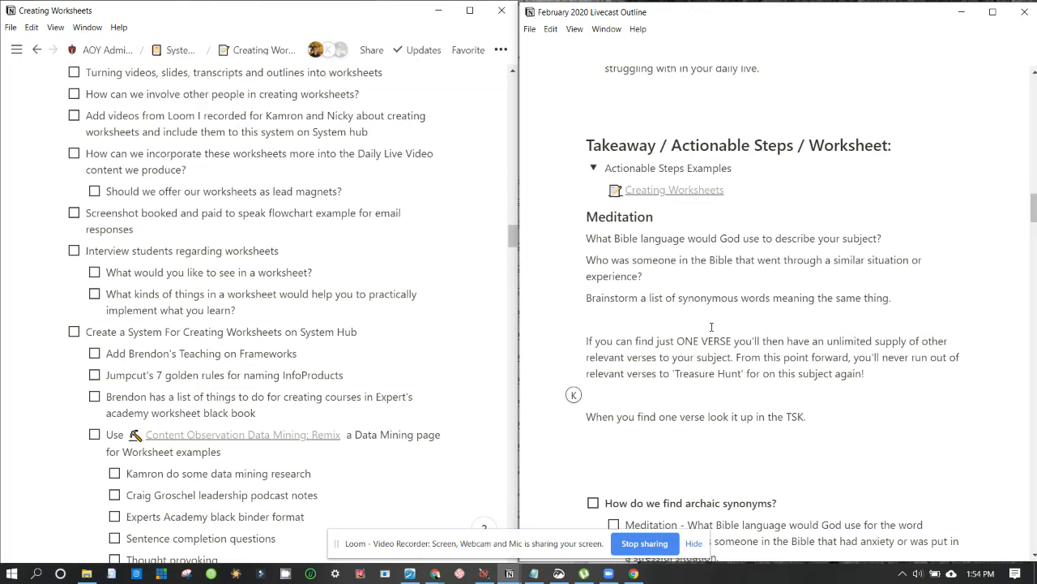
pyautogui.click(753, 299)
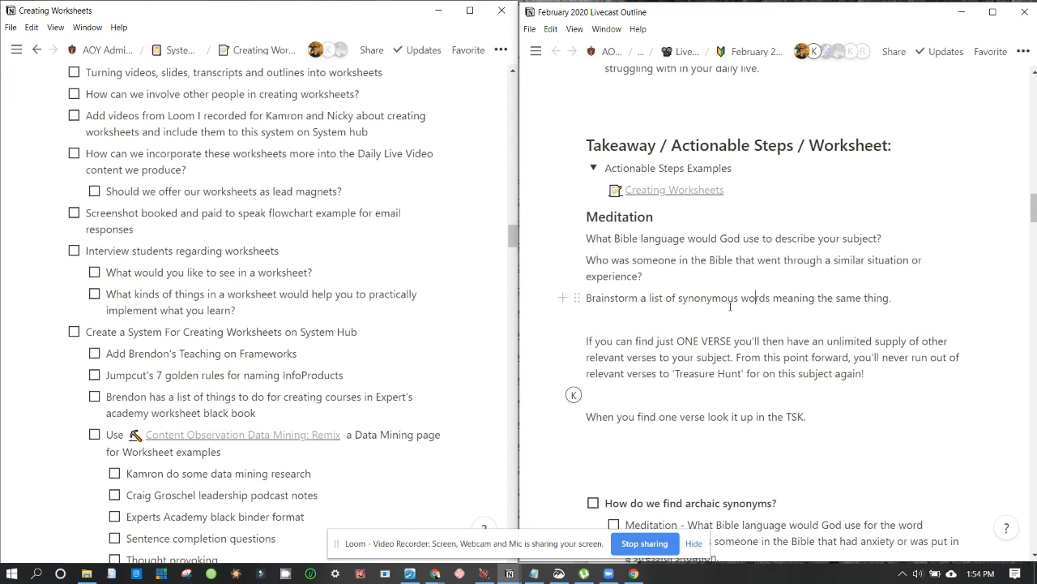
pyautogui.moveTo(680, 299); pyautogui.dragTo(830, 298)
pyautogui.click(743, 298)
pyautogui.click(731, 314)
pyautogui.click(739, 328)
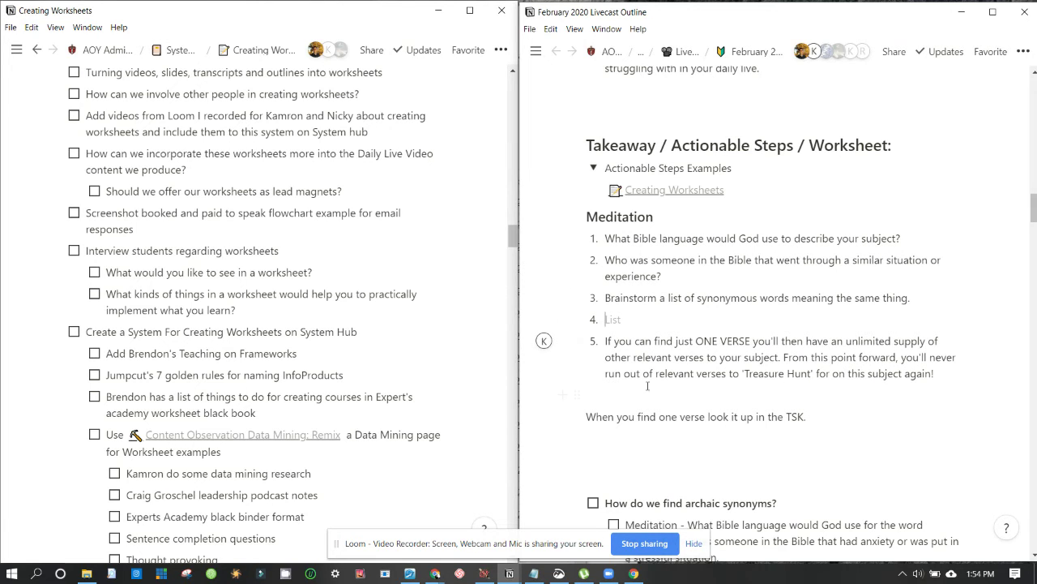
pyautogui.moveTo(611, 357)
pyautogui.mouseDown()
pyautogui.moveTo(604, 340)
pyautogui.moveTo(619, 343)
pyautogui.mouseUp()
# Correct "Createe" to "Create" in the email template to-do under Things to do for this month's Livecast.
pyautogui.press('Escape')
pyautogui.press('End')
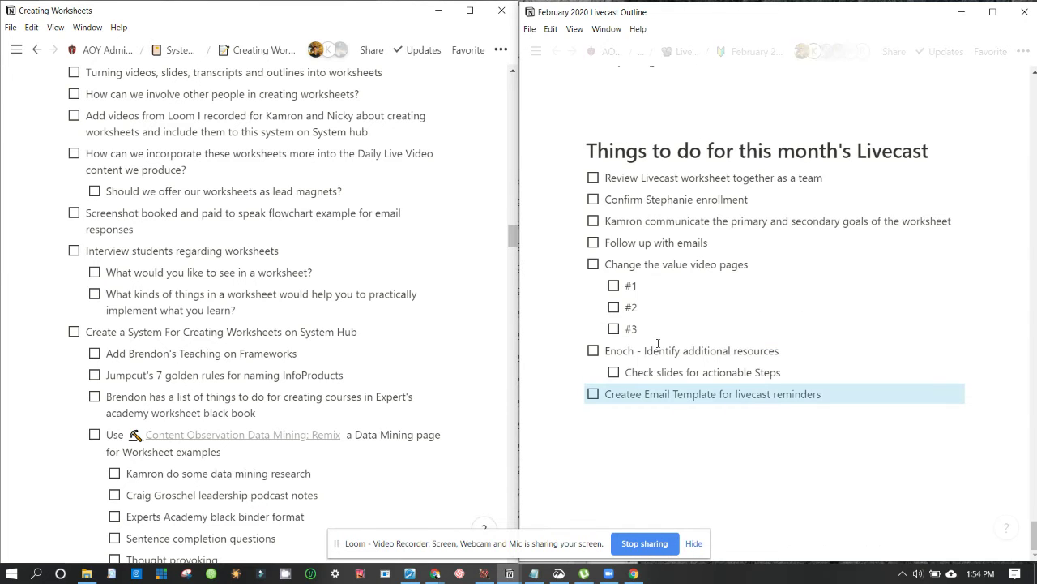
pyautogui.scroll(15, 657, 343)
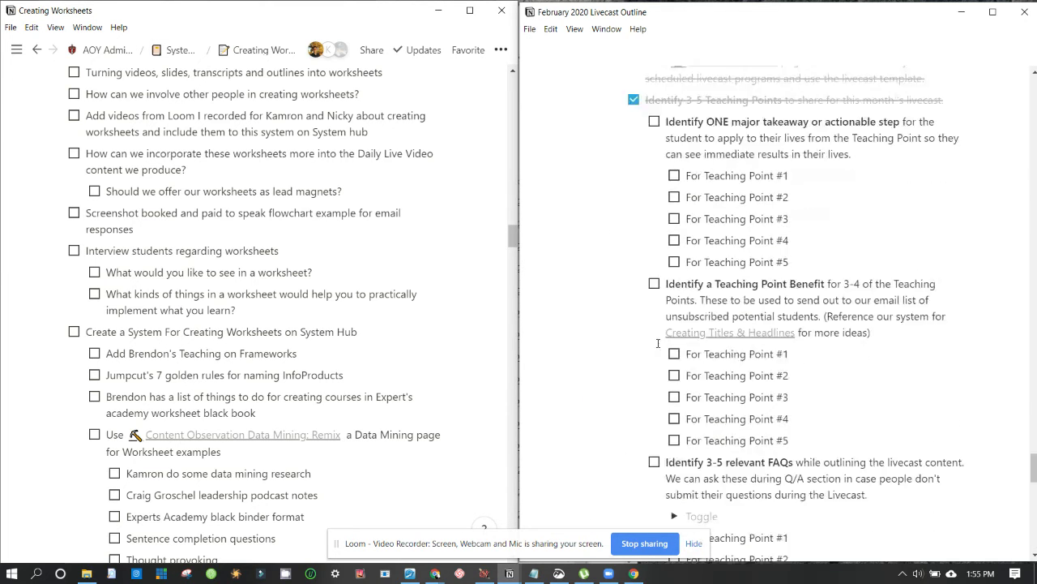
pyautogui.scroll(-15, 657, 343)
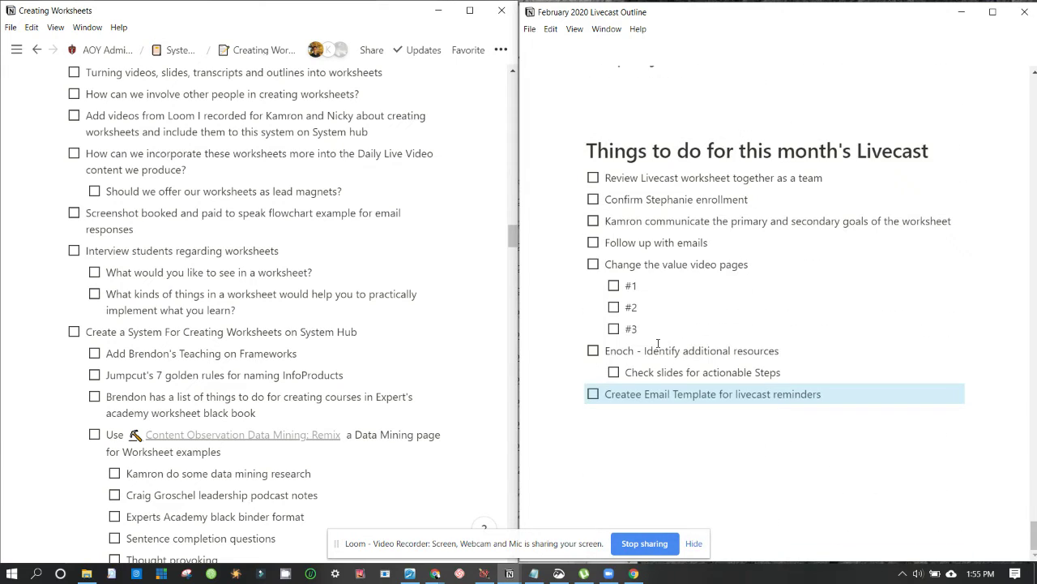
pyautogui.click(847, 401)
pyautogui.click(638, 396)
pyautogui.press('BackSpace')
# Add a to-do below the email template item: "Update the Header for all 5 Teaching Point Actionable Steps - We added the word Worksheet".
pyautogui.click(813, 400)
pyautogui.press('Return')
pyautogui.write('Update t')
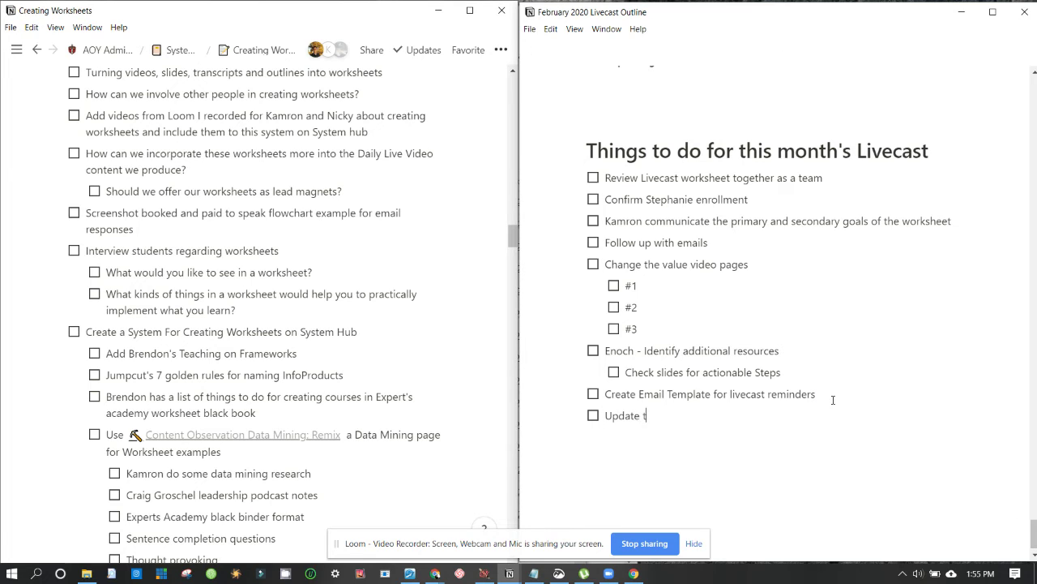
pyautogui.write('he Header for all 5 Teac')
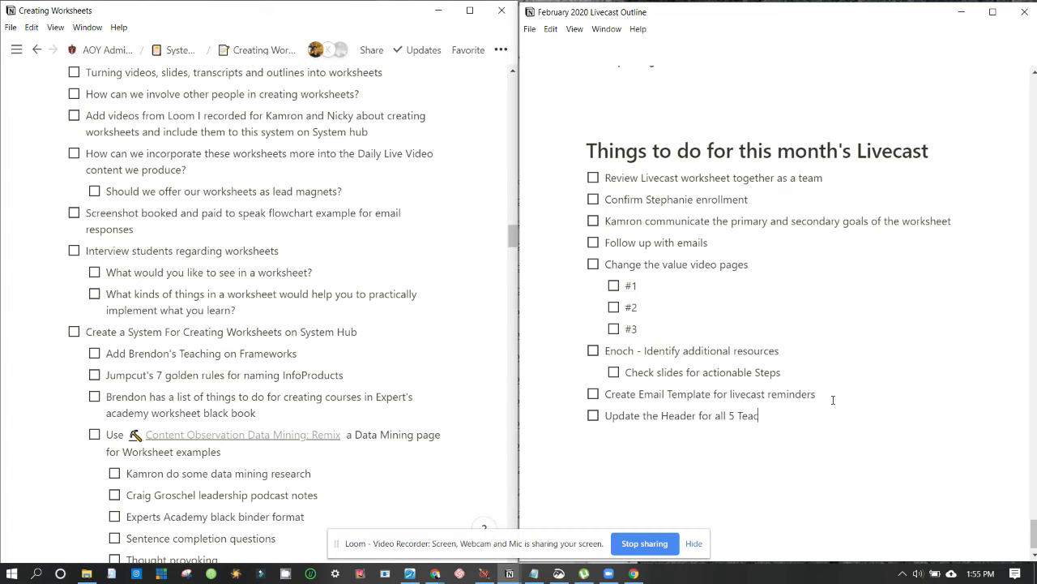
pyautogui.write('hing Point Actionable Steps - We added the word')
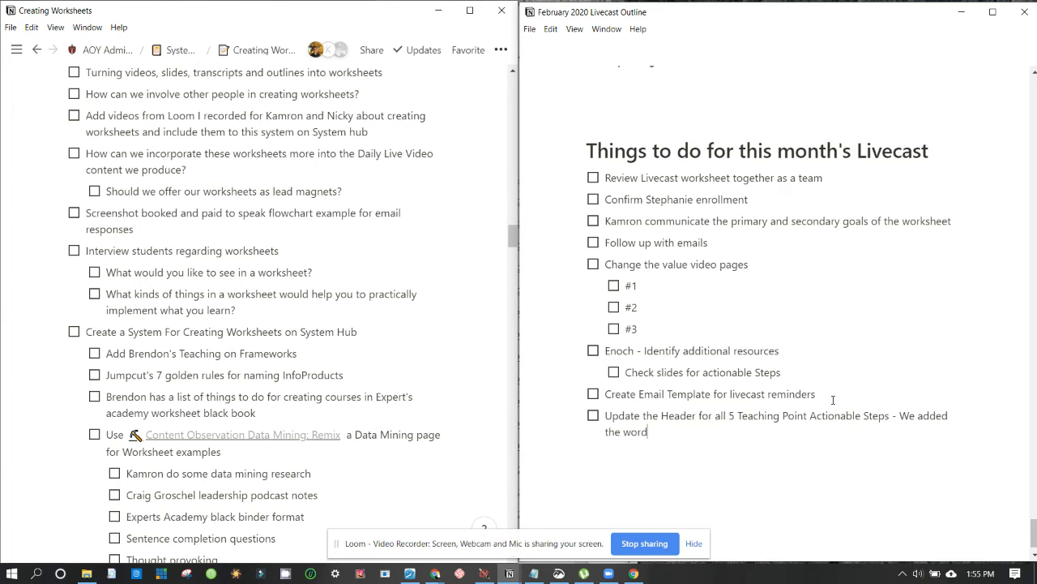
pyautogui.write(' Worksheet')
# Extend the brainstorming item under Meditation with "as the subject you wish to understand" before its final period.
pyautogui.scroll(20, 832, 400)
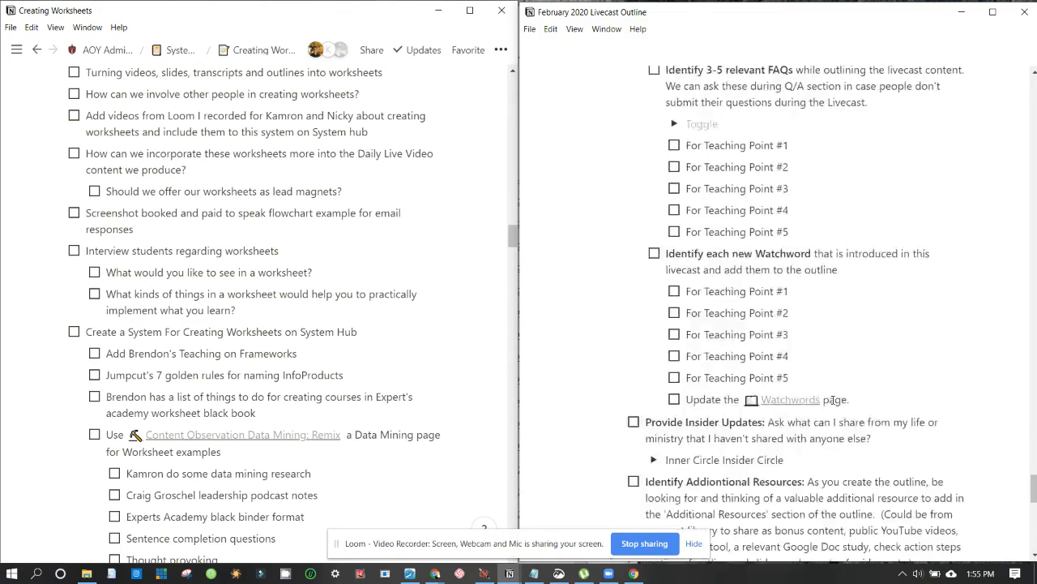
pyautogui.scroll(15, 832, 399)
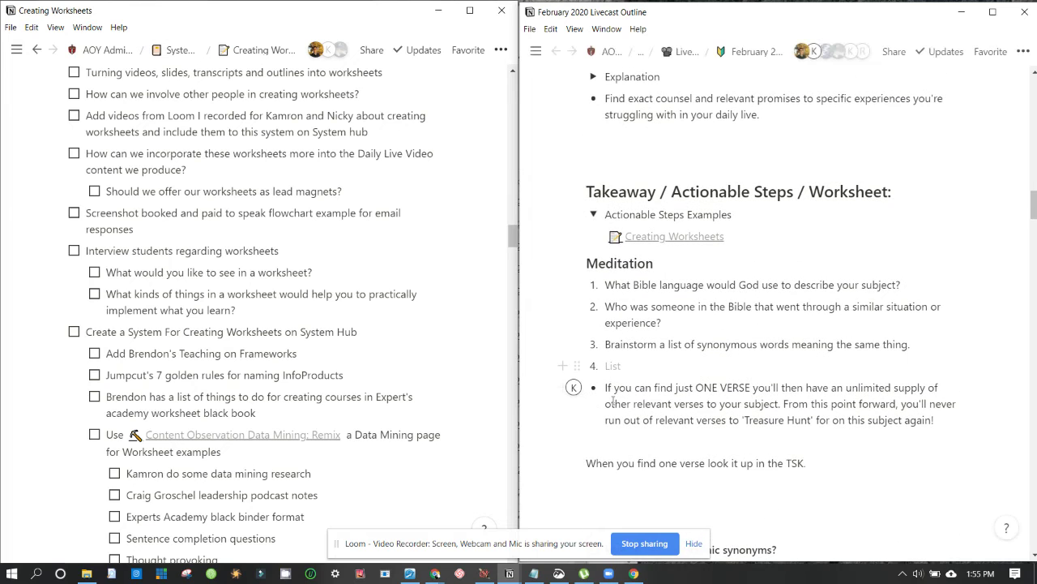
pyautogui.click(617, 366)
pyautogui.moveTo(668, 344); pyautogui.dragTo(855, 349)
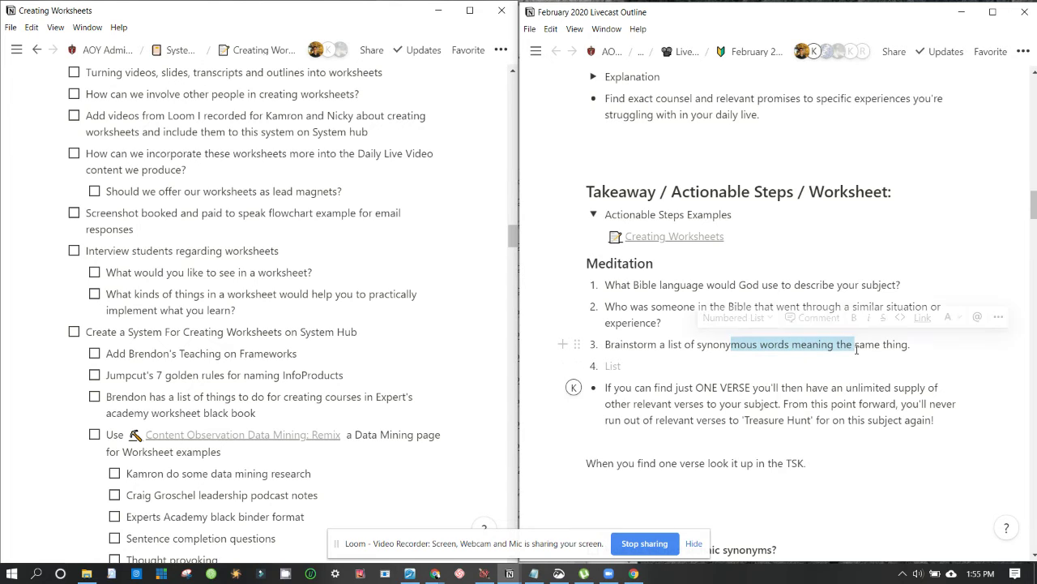
pyautogui.click(857, 349)
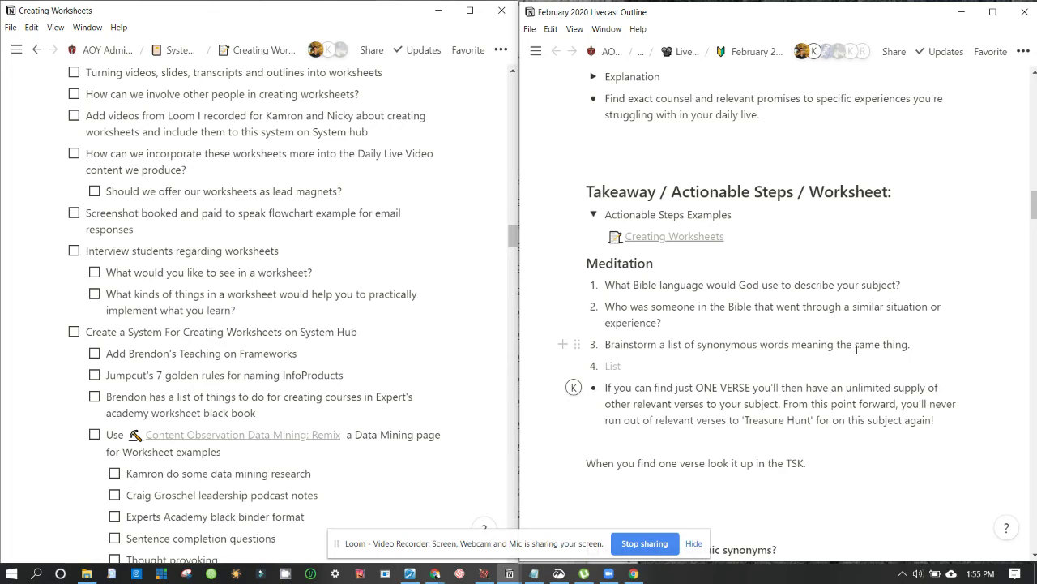
pyautogui.write('as your subj')
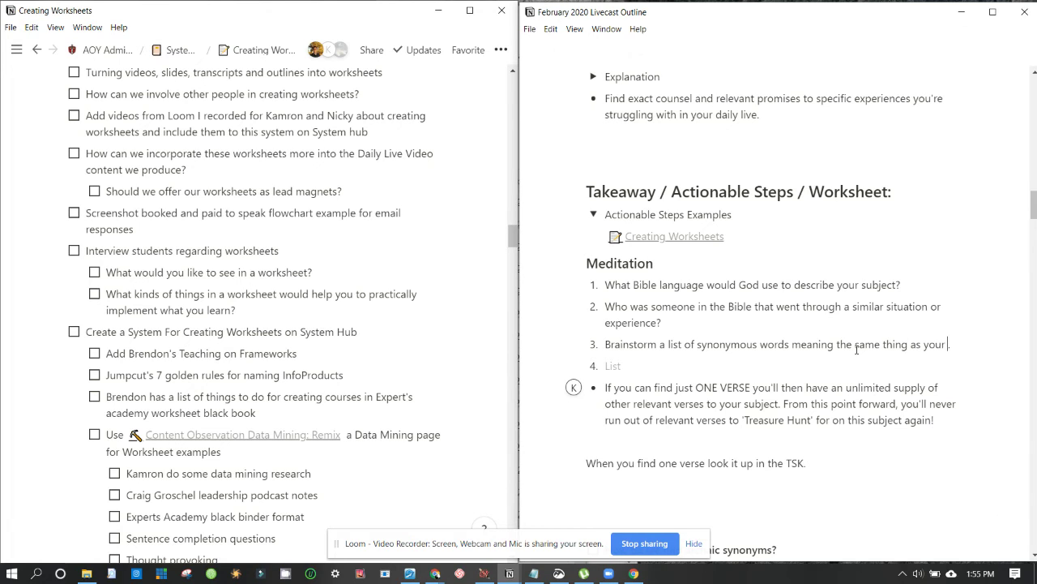
pyautogui.press('BackSpace')
pyautogui.press('BackSpace')
pyautogui.press('BackSpace')
pyautogui.press('BackSpace')
pyautogui.press('BackSpace')
pyautogui.press('BackSpace')
pyautogui.press('BackSpace')
pyautogui.press('BackSpace')
pyautogui.press('BackSpace')
pyautogui.write('the subject you wish to')
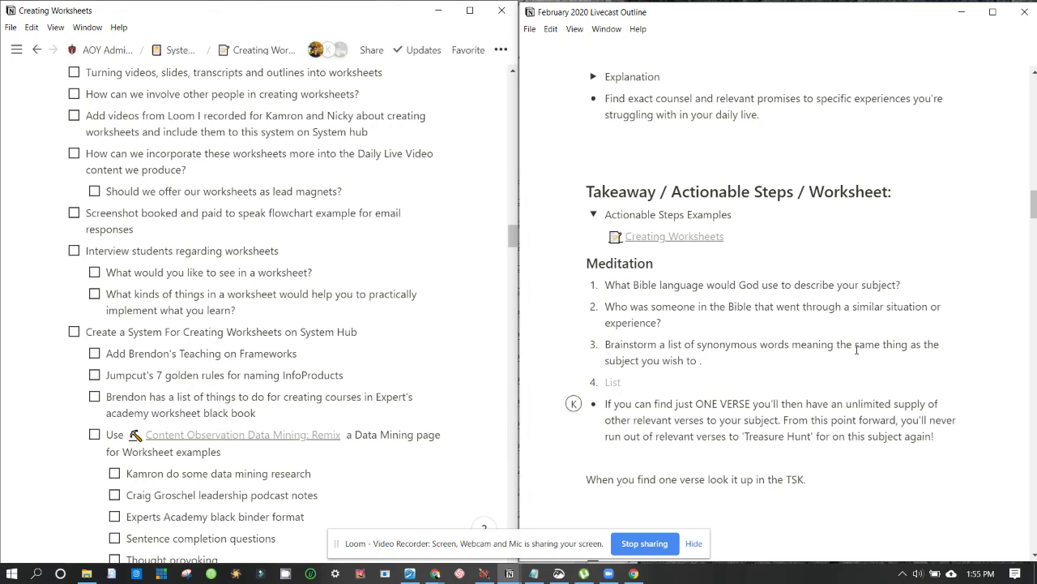
pyautogui.write('us')
pyautogui.press('BackSpace')
pyautogui.press('BackSpace')
pyautogui.write('understand')
# Add the checklist item "Your already existing notes" after Webster's 1828 Dictionary under How do we find archaic synonyms?
pyautogui.scroll(-4, 856, 349)
pyautogui.click(758, 407)
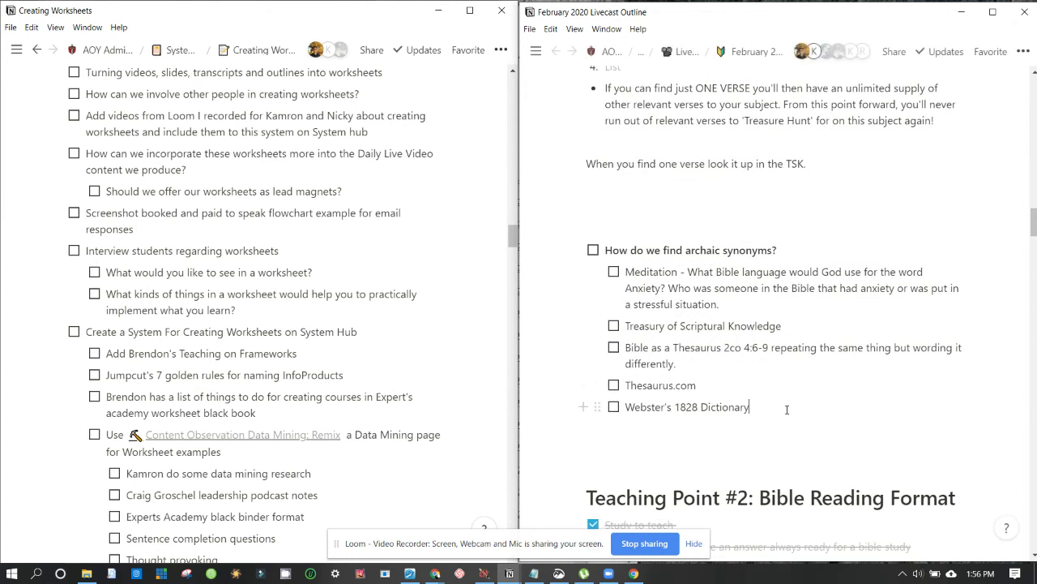
pyautogui.press('Return')
pyautogui.write('Your')
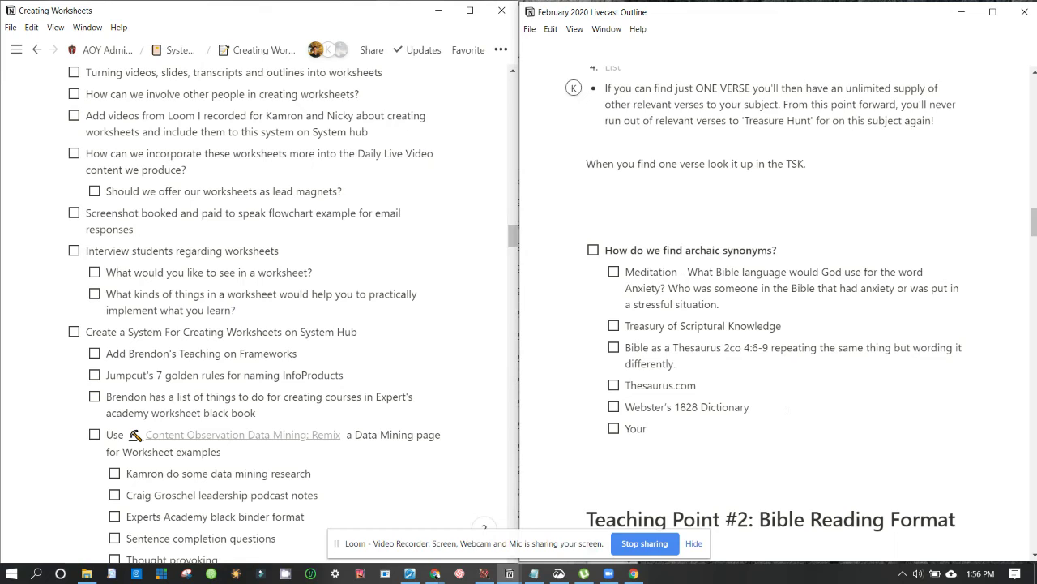
pyautogui.write(' already existing notes')
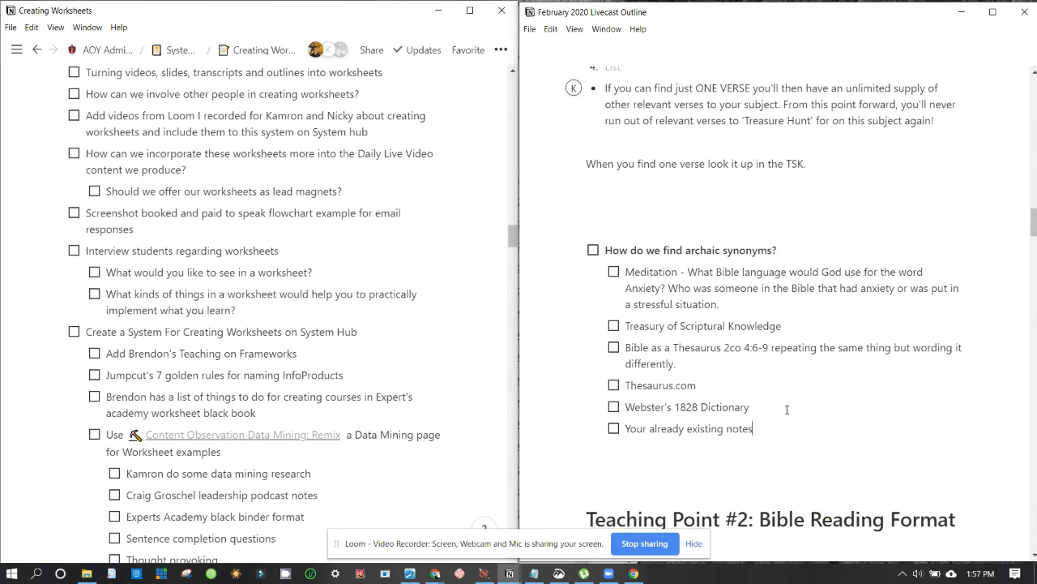
# Reword the new checklist item about existing notes as "Existing notes in your Personal Encyclopedia.".
pyautogui.hotkey('ctrl', 'BackSpace')
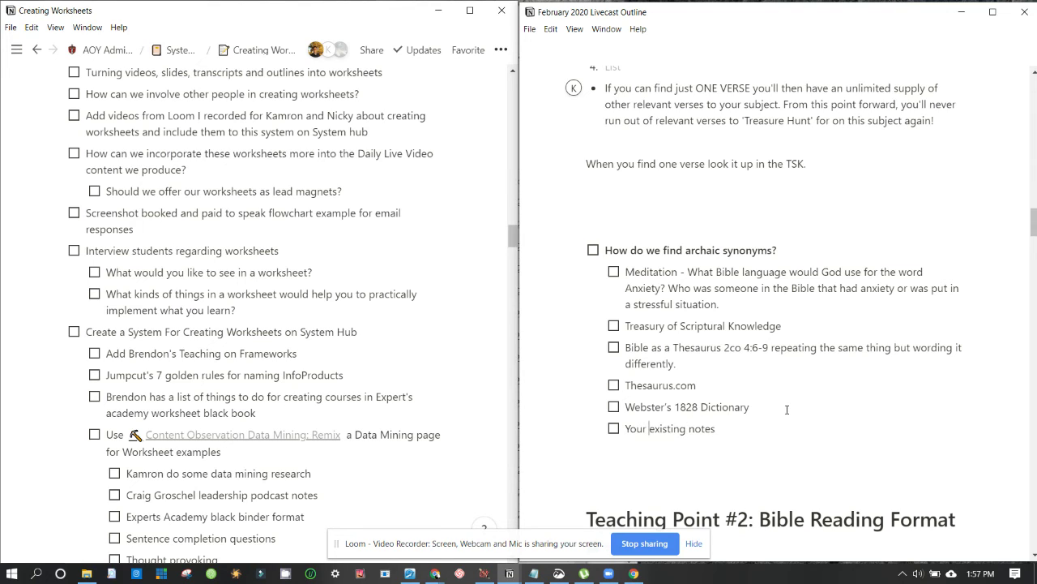
pyautogui.hotkey('shift', 'Home')
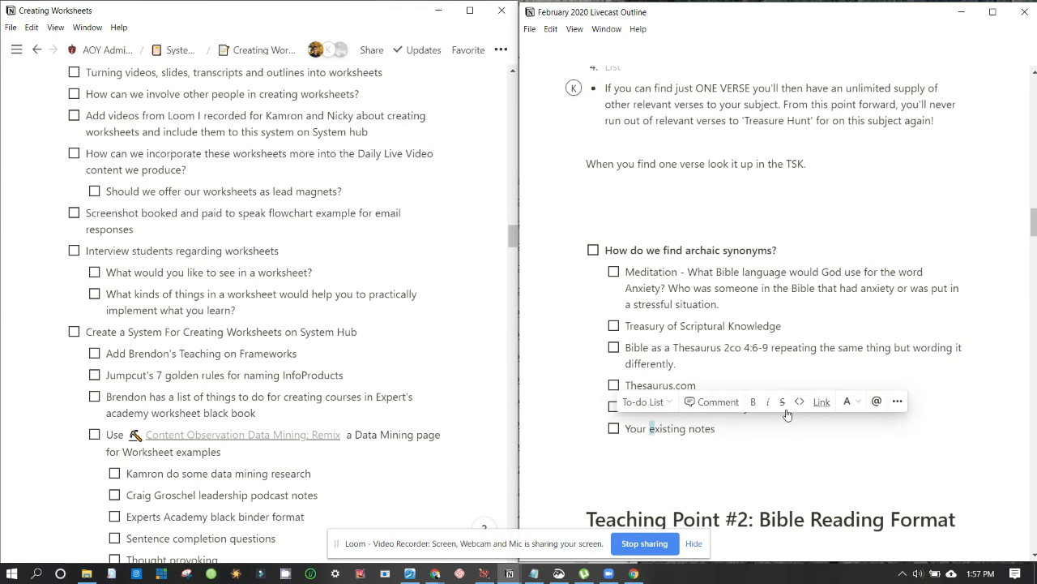
pyautogui.write('E')
pyautogui.press('Delete')
pyautogui.hotkey('ctrl', 'Right')
pyautogui.press('End')
pyautogui.write('in your Per')
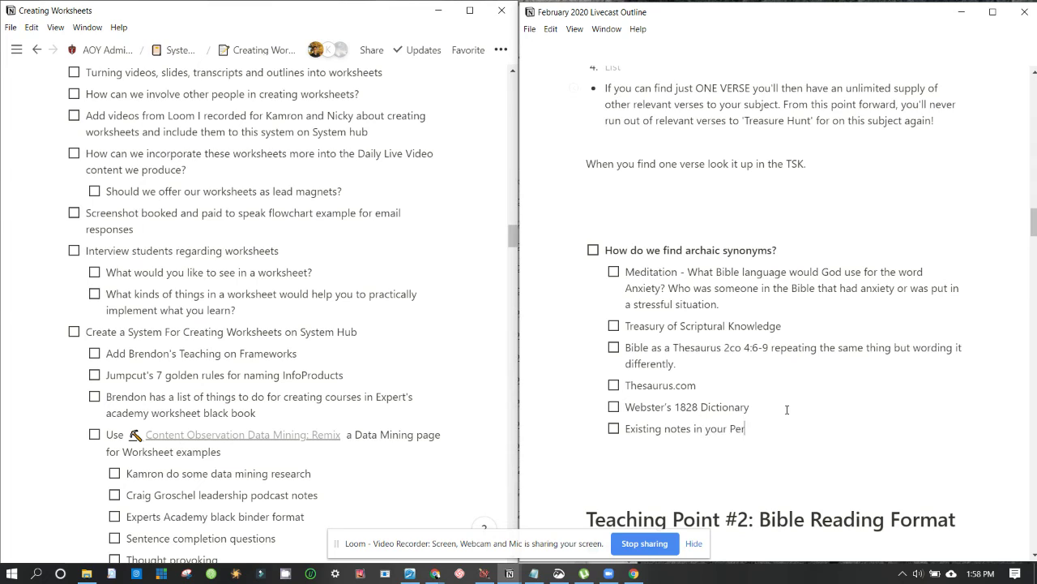
pyautogui.write('sonal Encyclopedia.')
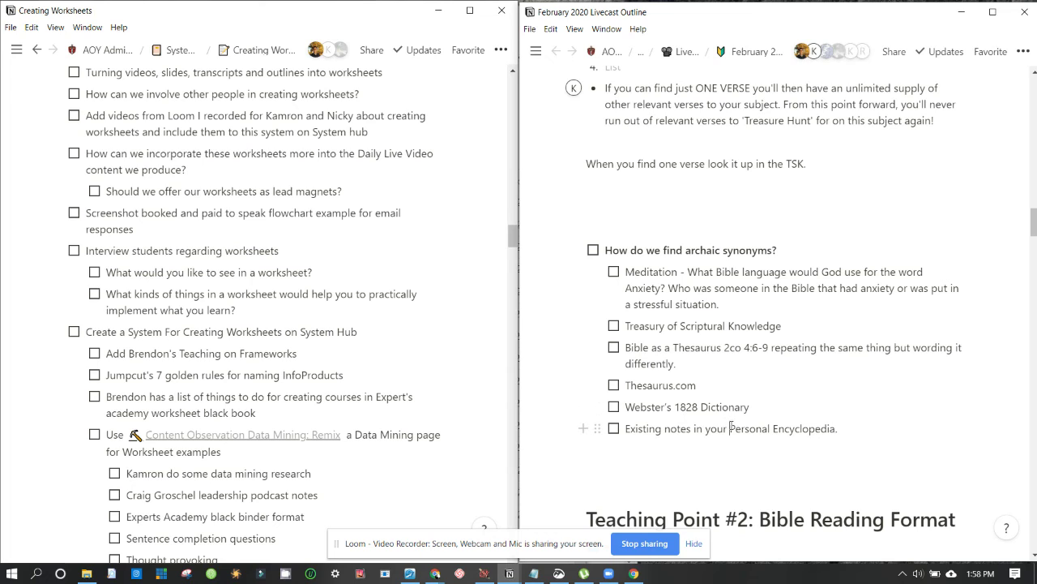
# Put single quotation marks around Personal Encyclopedia in the existing notes item.
pyautogui.press('BackSpace')
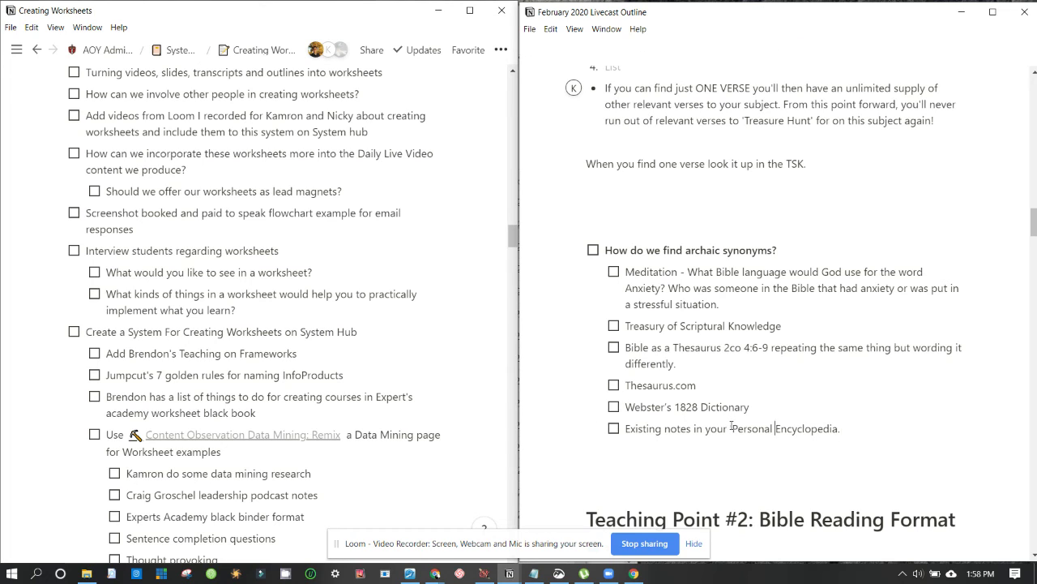
pyautogui.write("'")
pyautogui.click(730, 427)
pyautogui.write("'")
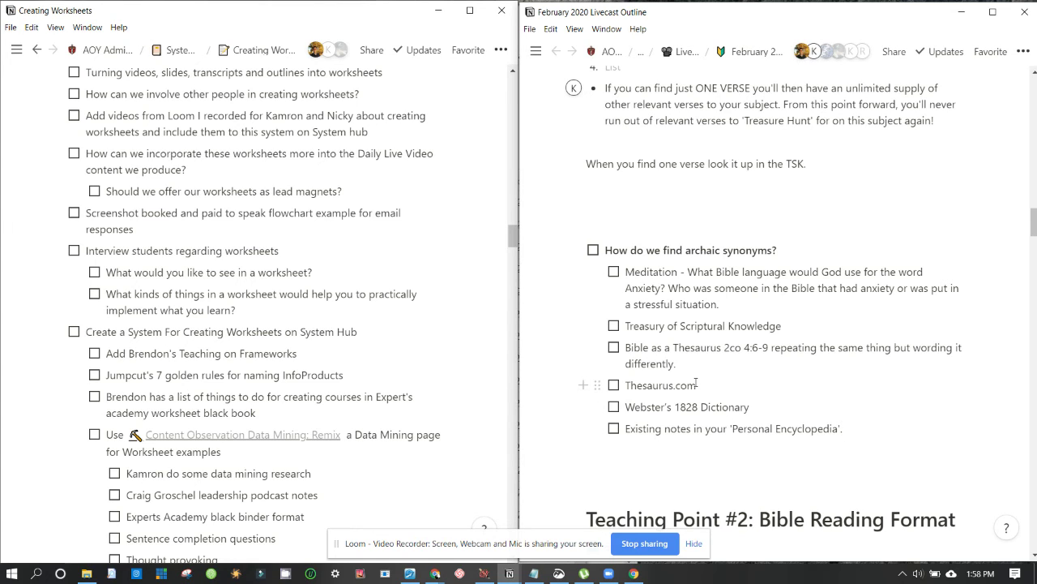
# Change "wish" to "want" in the brainstorming item and turn the empty fourth list item into a plain line.
pyautogui.scroll(3, 691, 352)
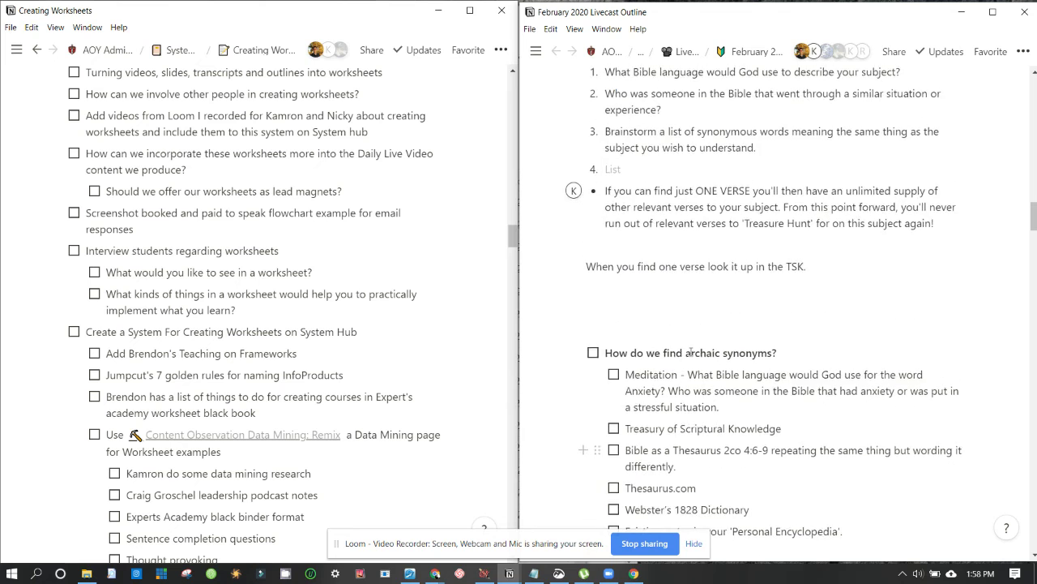
pyautogui.scroll(1, 681, 342)
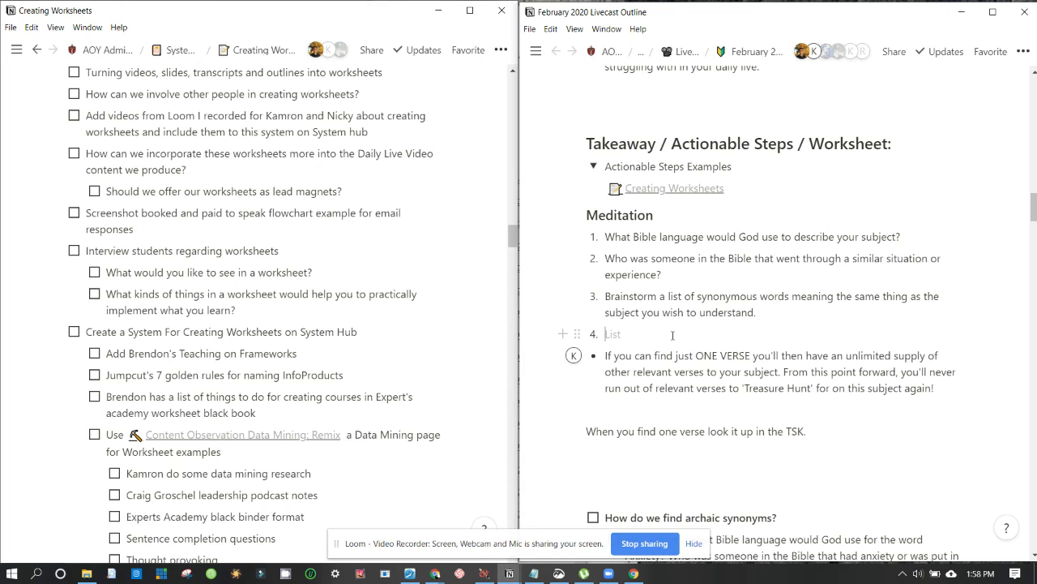
pyautogui.scroll(1, 672, 335)
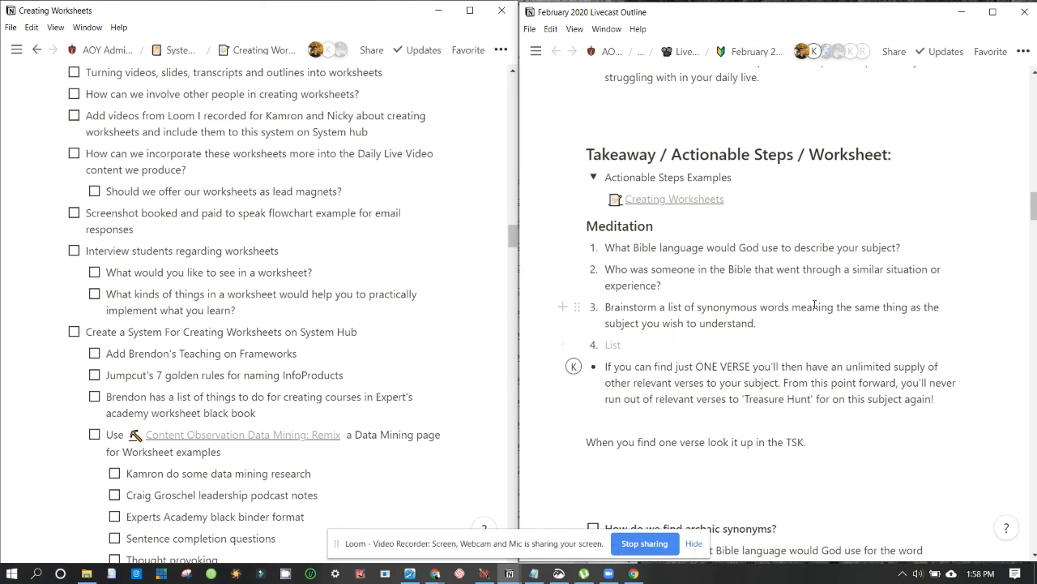
pyautogui.moveTo(829, 306); pyautogui.dragTo(687, 325)
pyautogui.click(895, 306)
pyautogui.click(650, 332)
pyautogui.rightClick(657, 323)
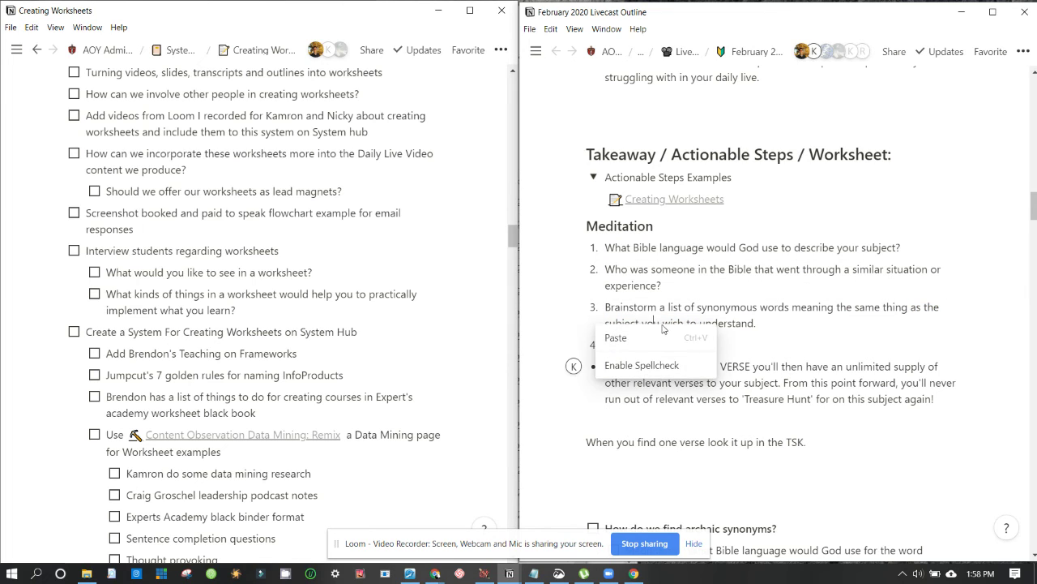
pyautogui.click(662, 323)
pyautogui.moveTo(664, 323); pyautogui.dragTo(685, 324)
pyautogui.write('want')
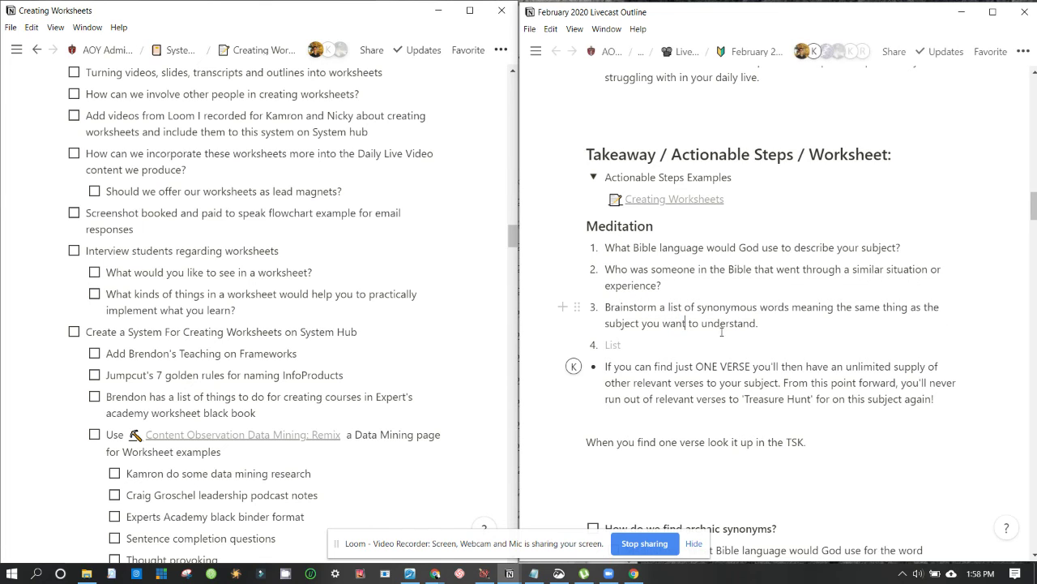
pyautogui.click(695, 343)
pyautogui.press('BackSpace')
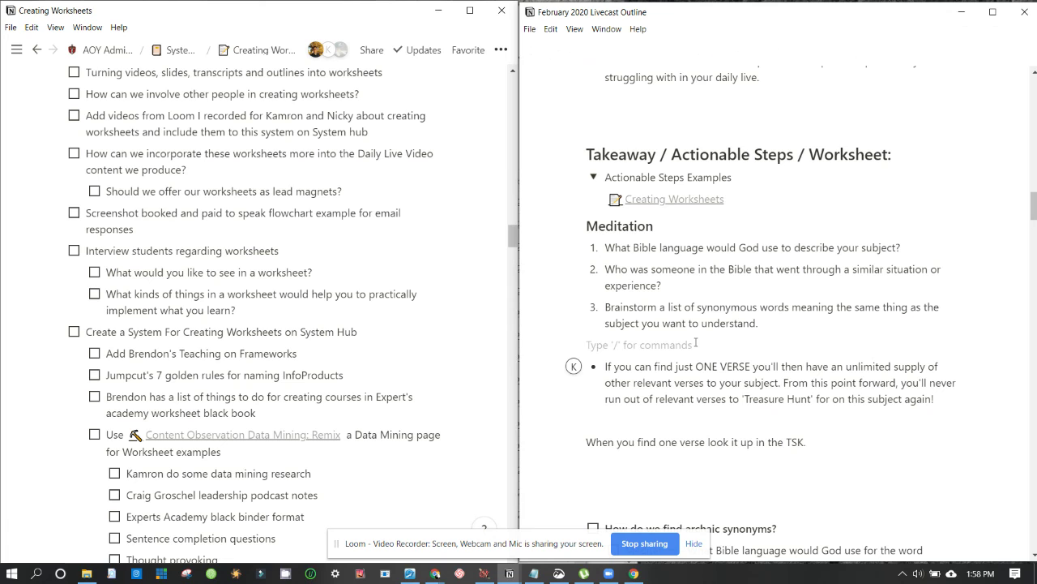
# Add a "TSK" subheading directly above the line about looking up one verse.
pyautogui.scroll(-3, 680, 340)
pyautogui.click(638, 334)
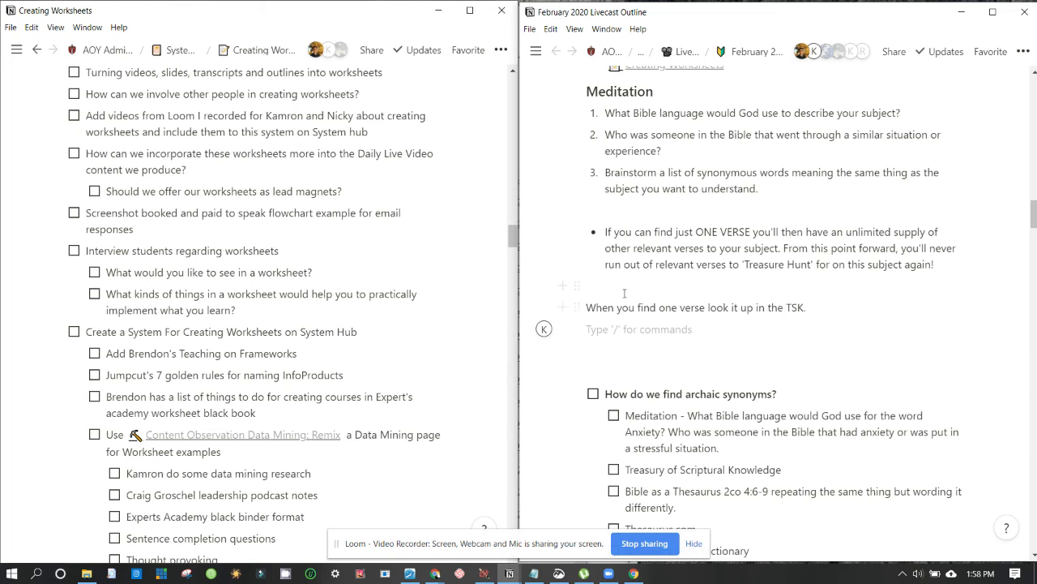
pyautogui.moveTo(596, 308); pyautogui.dragTo(748, 312)
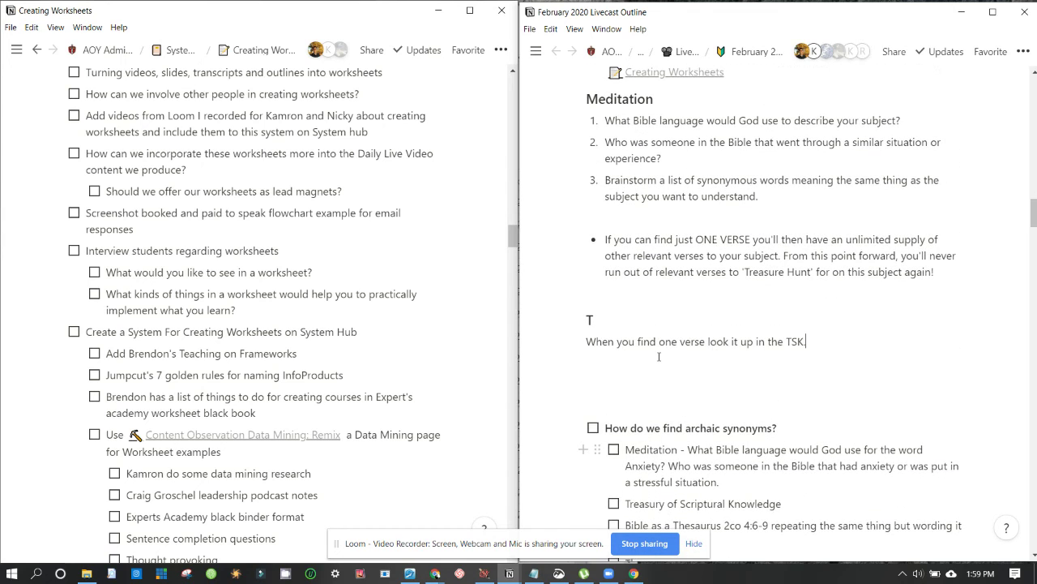
# Replace "one" with "your first" in the line about looking up a verse in the TSK.
pyautogui.moveTo(603, 344); pyautogui.dragTo(730, 343)
pyautogui.click(602, 377)
pyautogui.moveTo(596, 344); pyautogui.dragTo(702, 343)
pyautogui.moveTo(622, 344); pyautogui.dragTo(802, 342)
pyautogui.click(694, 342)
pyautogui.click(670, 341)
pyautogui.doubleClick(670, 342)
pyautogui.write('your f')
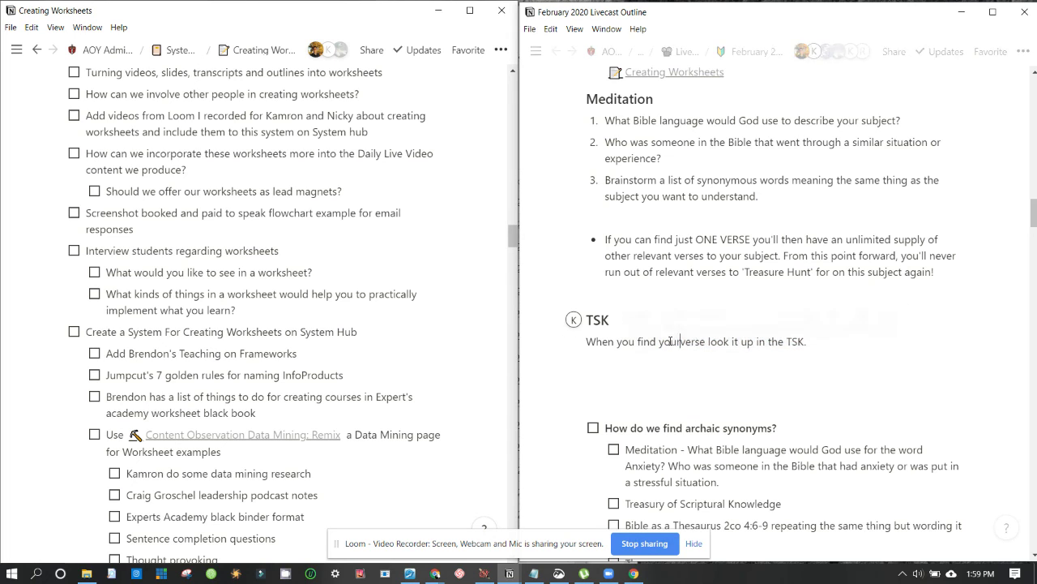
pyautogui.write('irst')
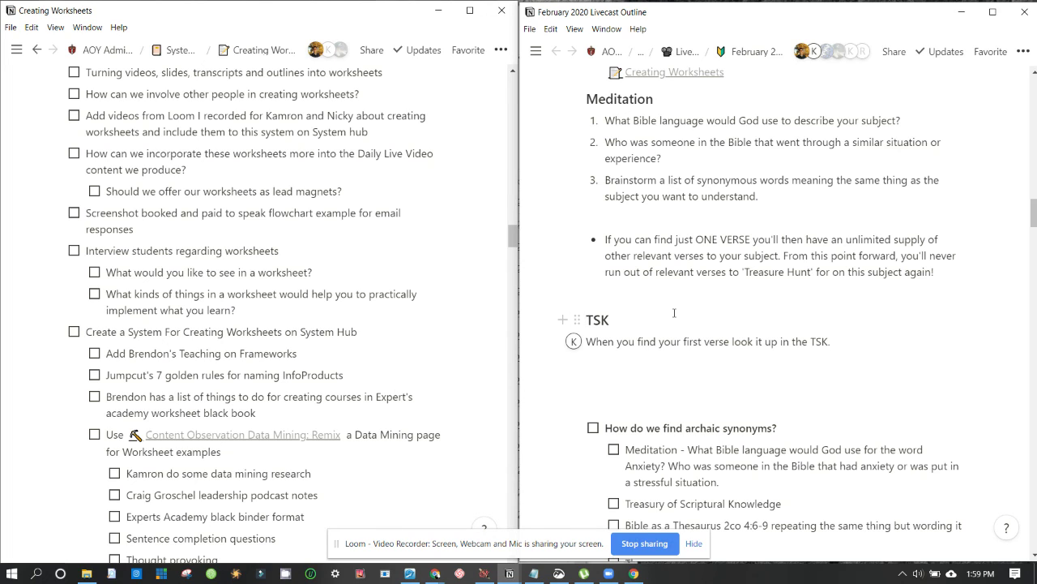
# Expand the TSK subheading to read "Treasury of Scriptural Knowledge (TSK)".
pyautogui.write('Treasury ')
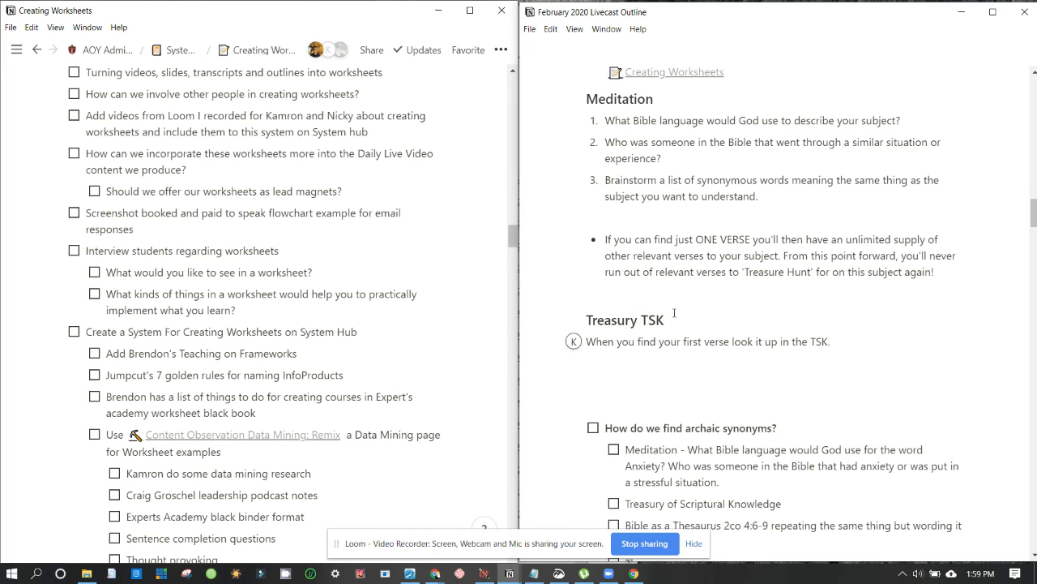
pyautogui.write('of Scripturea')
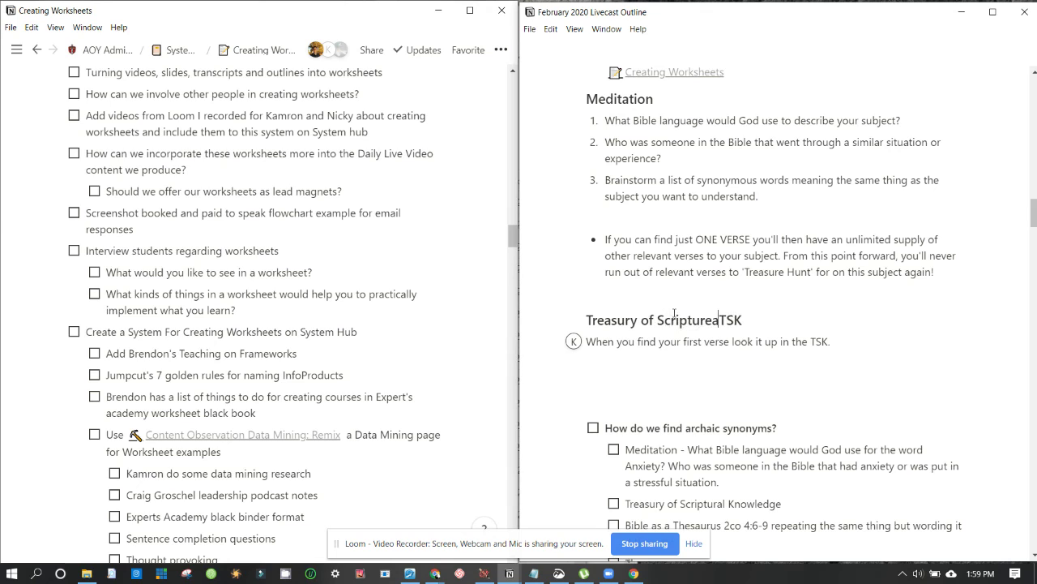
pyautogui.press('BackSpace')
pyautogui.press('BackSpace')
pyautogui.write('al Knowledge')
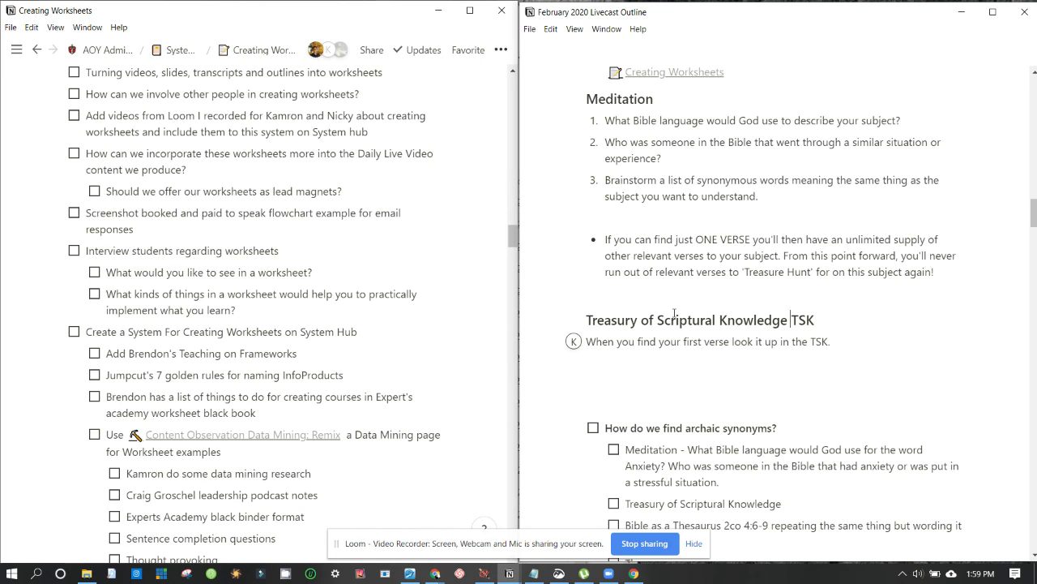
pyautogui.write(' (')
pyautogui.press('End')
pyautogui.write(')')
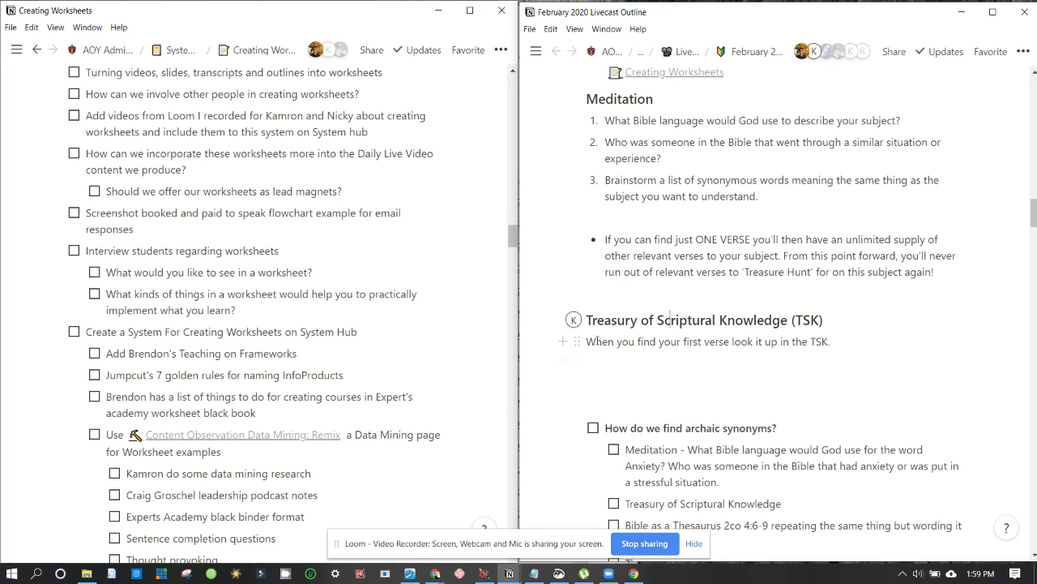
# Turn the line about looking up your first verse into a numbered list item and add an empty second item.
pyautogui.moveTo(602, 341); pyautogui.dragTo(813, 346)
pyautogui.click(736, 341)
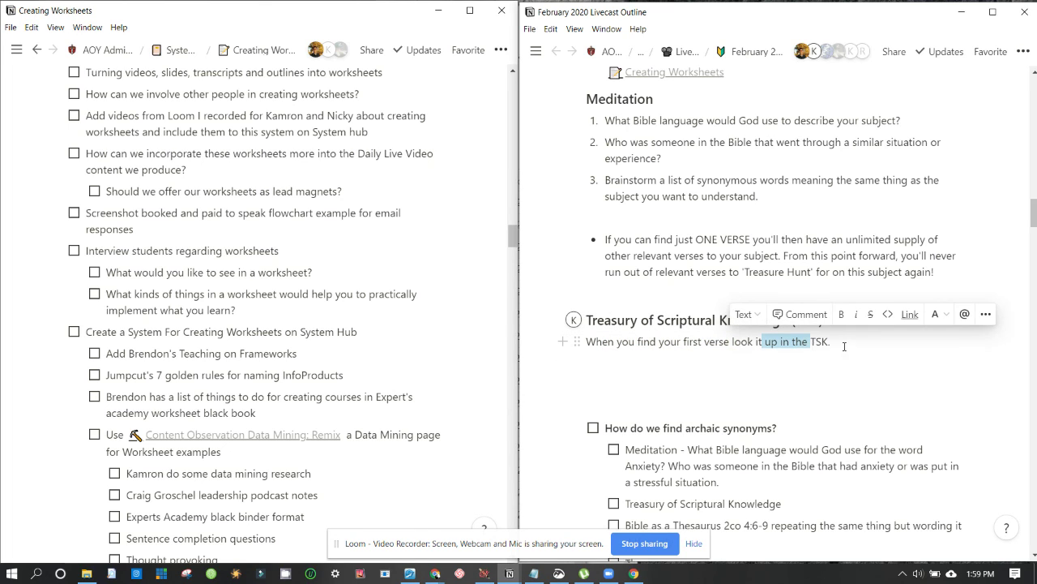
pyautogui.click(845, 346)
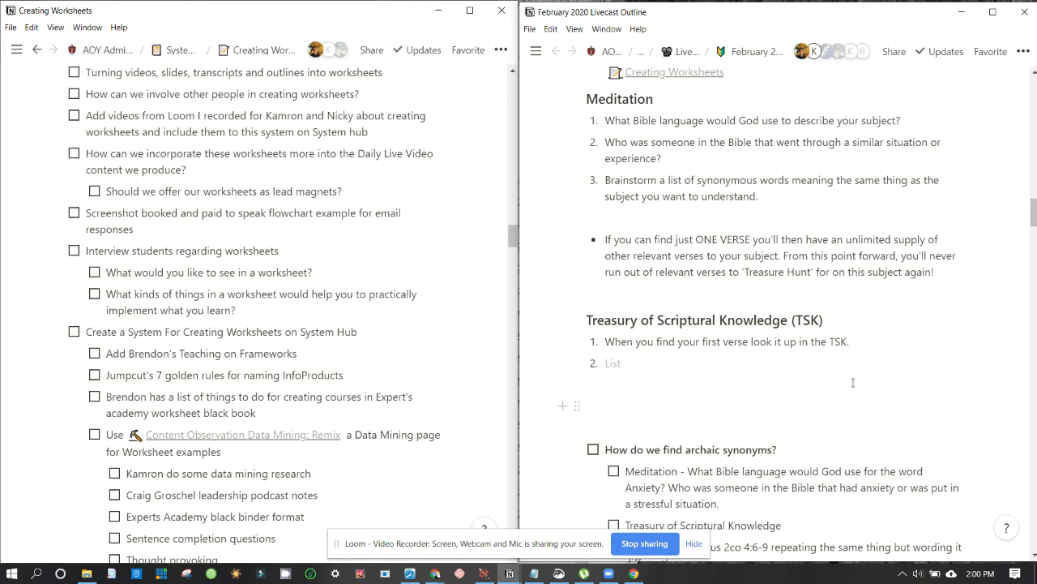
# Review the outline from the archaic synonyms checklist up to the Livecast Topic and back through Teaching Point #1.
pyautogui.scroll(-1, 853, 381)
pyautogui.scroll(-1, 852, 379)
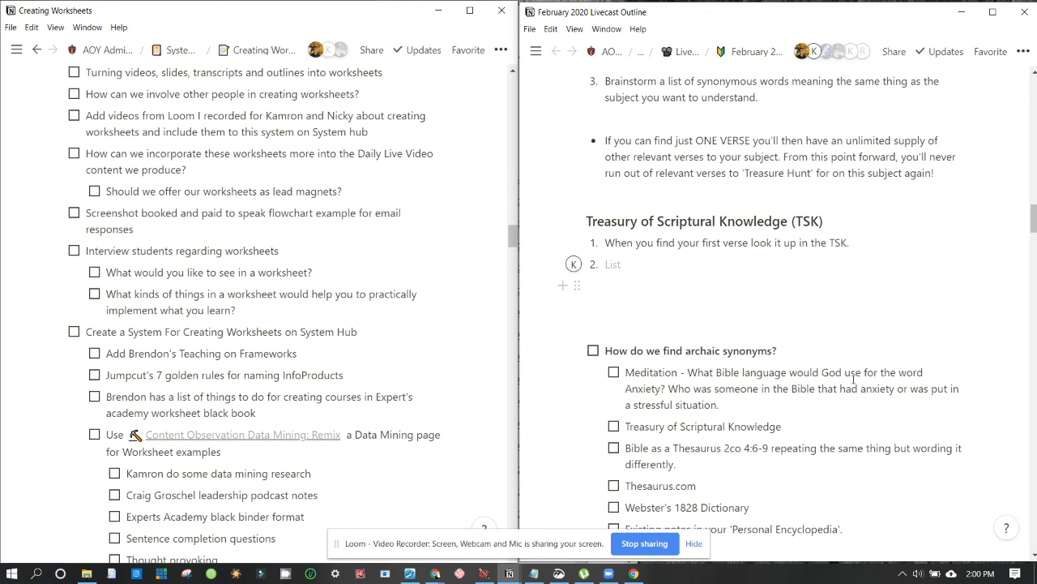
pyautogui.click(641, 286)
pyautogui.scroll(15, 642, 286)
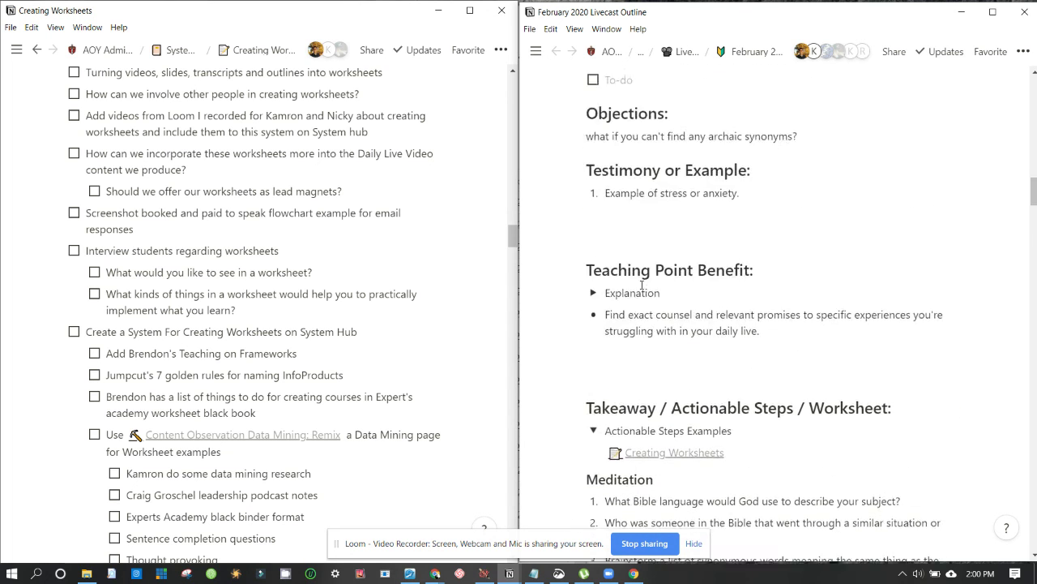
pyautogui.scroll(10, 642, 284)
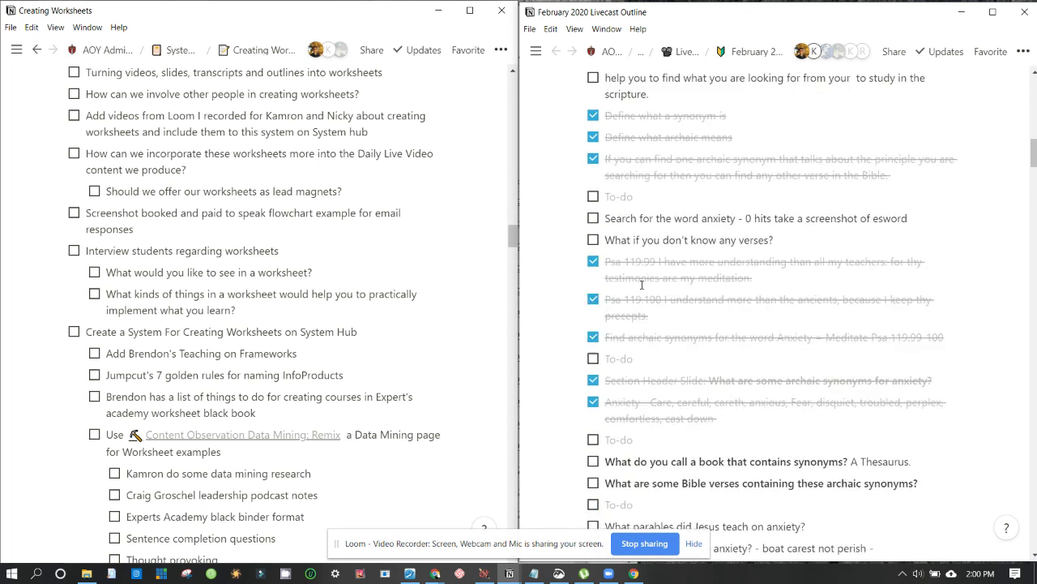
pyautogui.scroll(5, 641, 285)
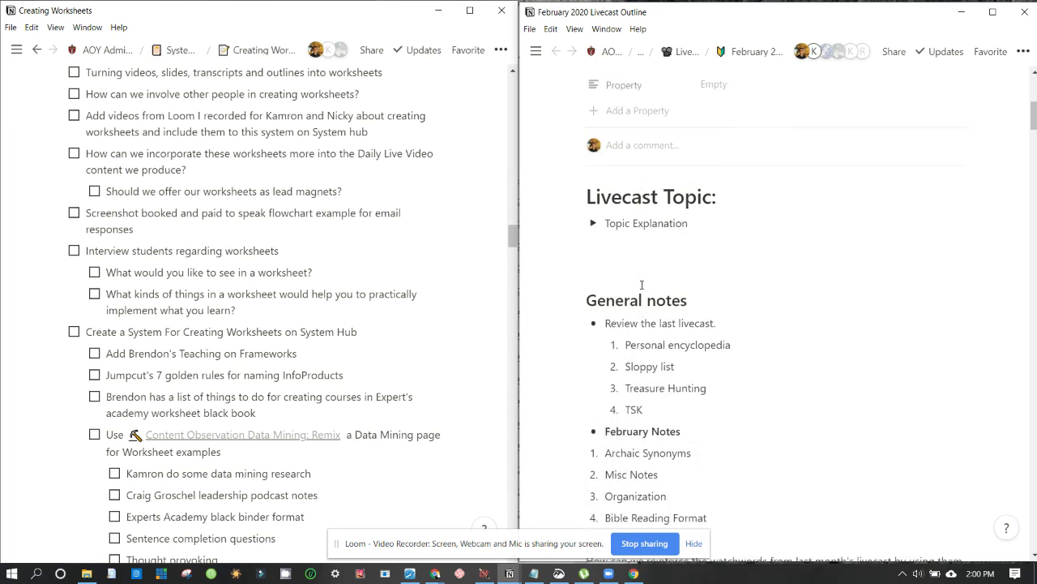
pyautogui.scroll(-12, 641, 286)
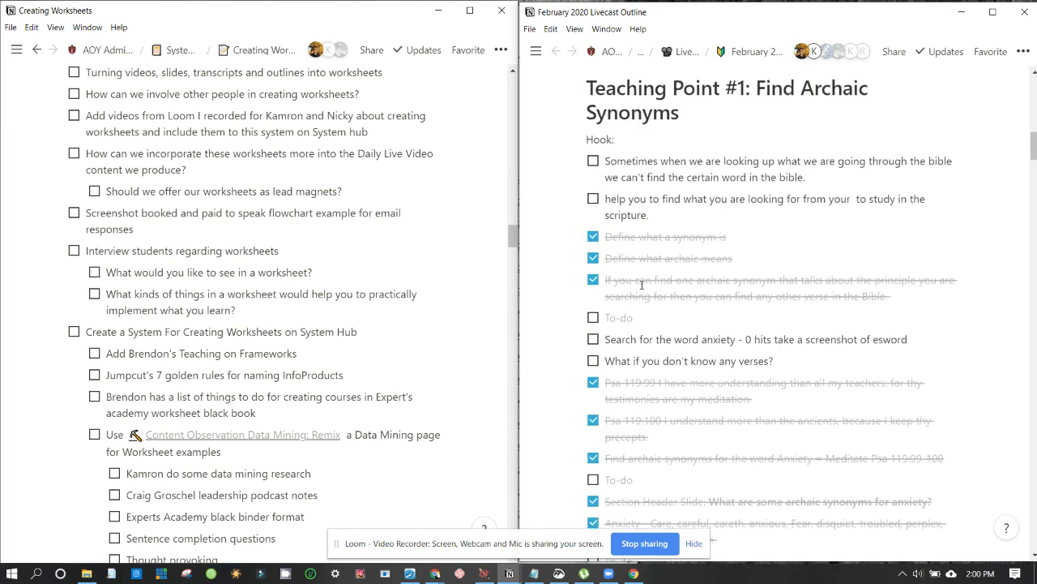
pyautogui.scroll(-3, 641, 286)
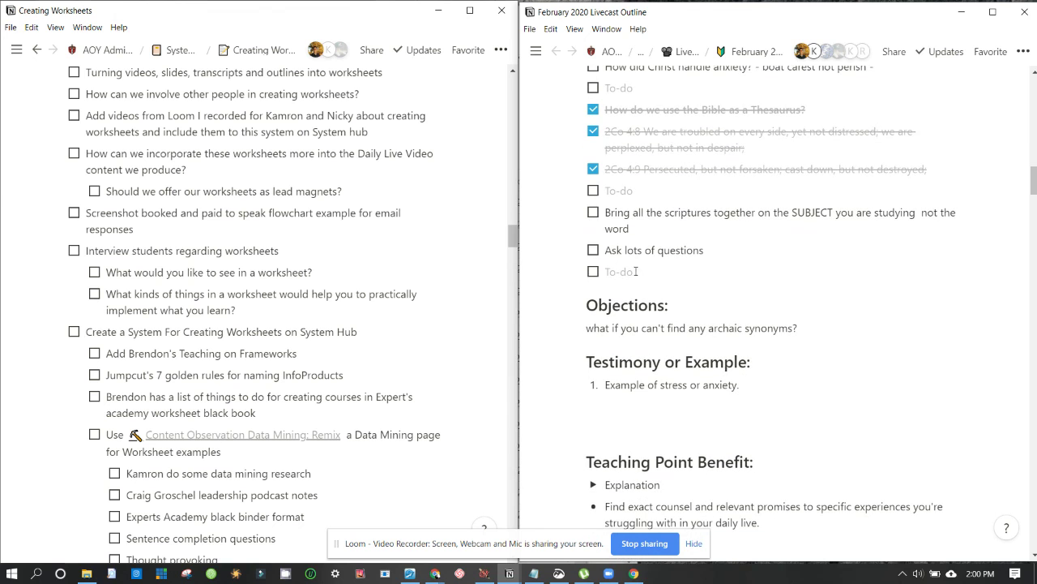
# Turn the empty to-do after "Ask lots of questions" into a plain line and add another blank line above Objections.
pyautogui.click(634, 271)
pyautogui.press('BackSpace')
pyautogui.press('Return')
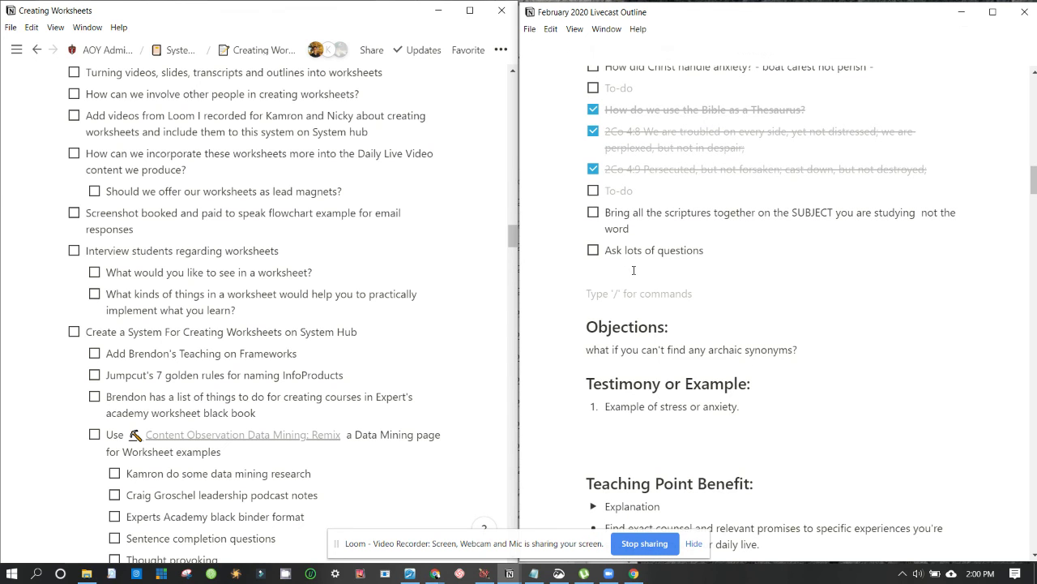
pyautogui.scroll(6, 634, 270)
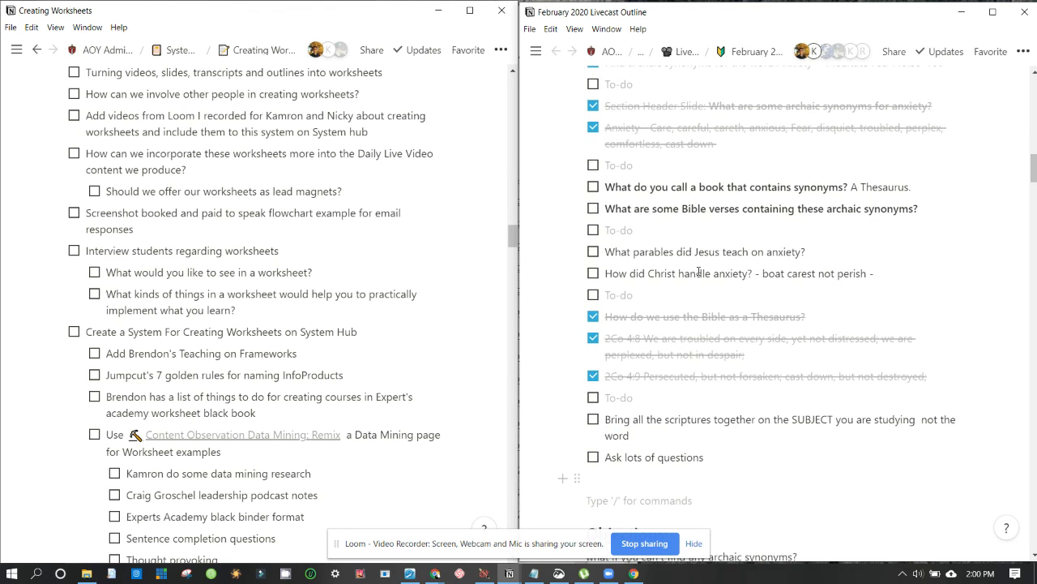
pyautogui.scroll(-4, 699, 272)
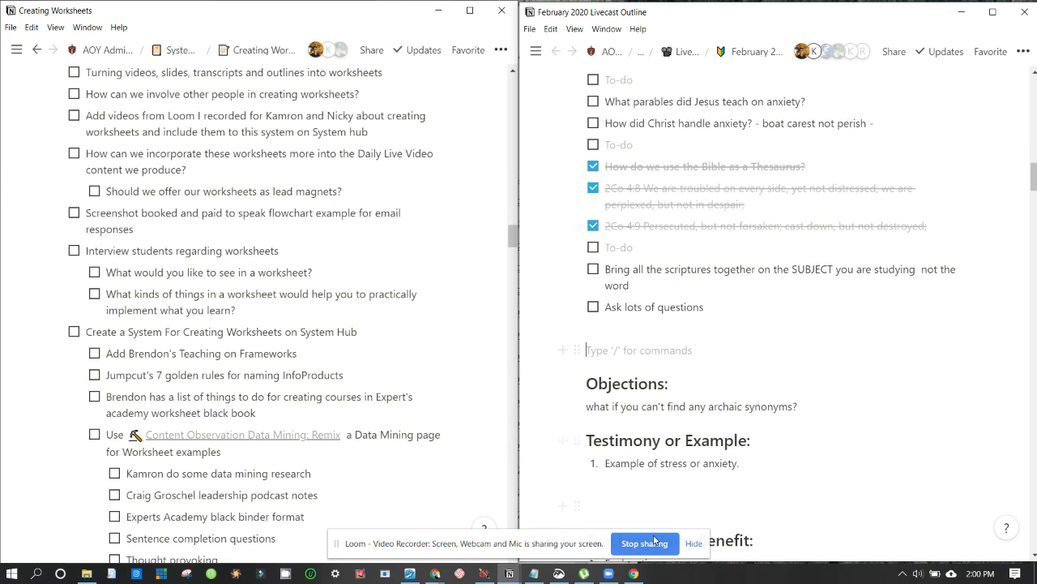